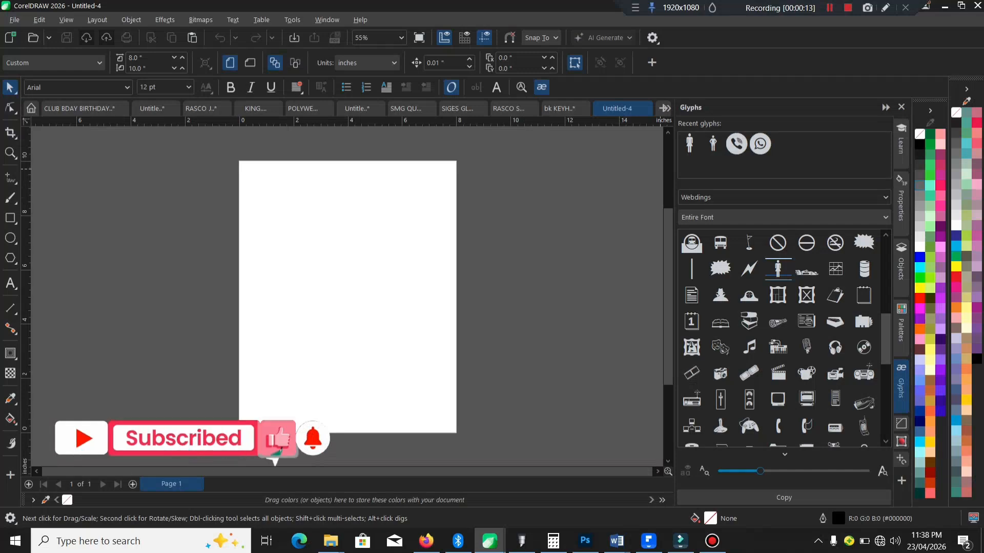
Step: Collapse the Glyphs docker, add the text "boy" on the page and enlarge it to about 4.5 in wide
left_click(886, 108)
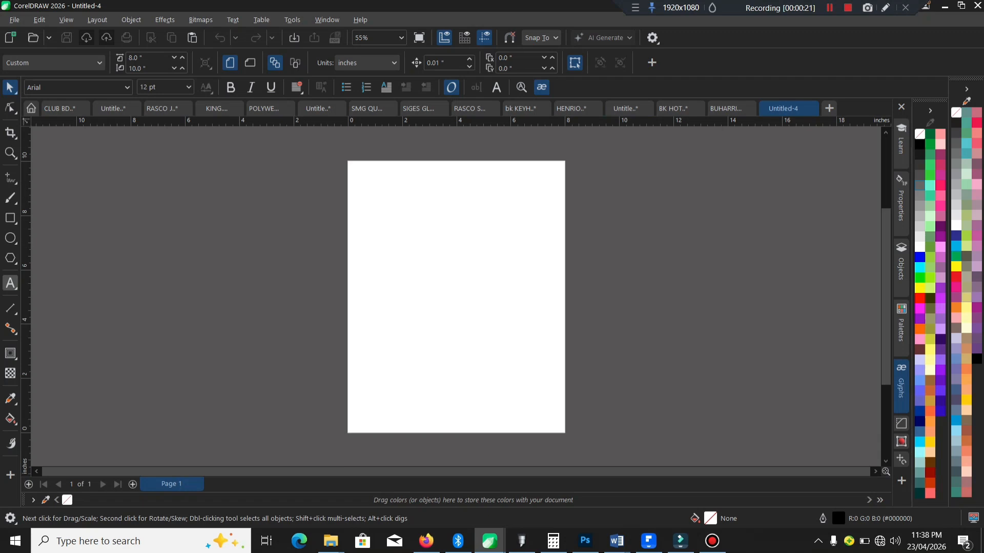
left_click(10, 283)
left_click(410, 262)
type("b")
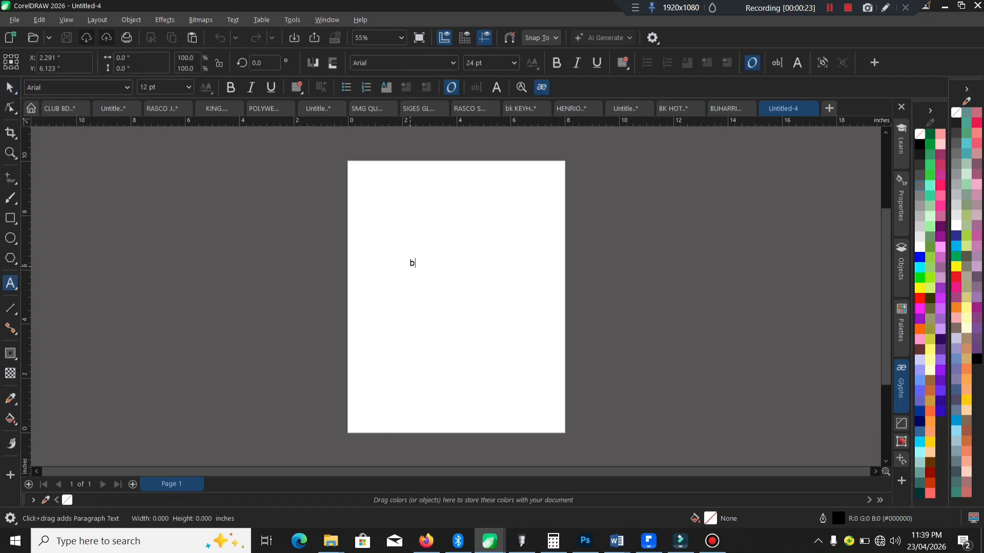
type("oy")
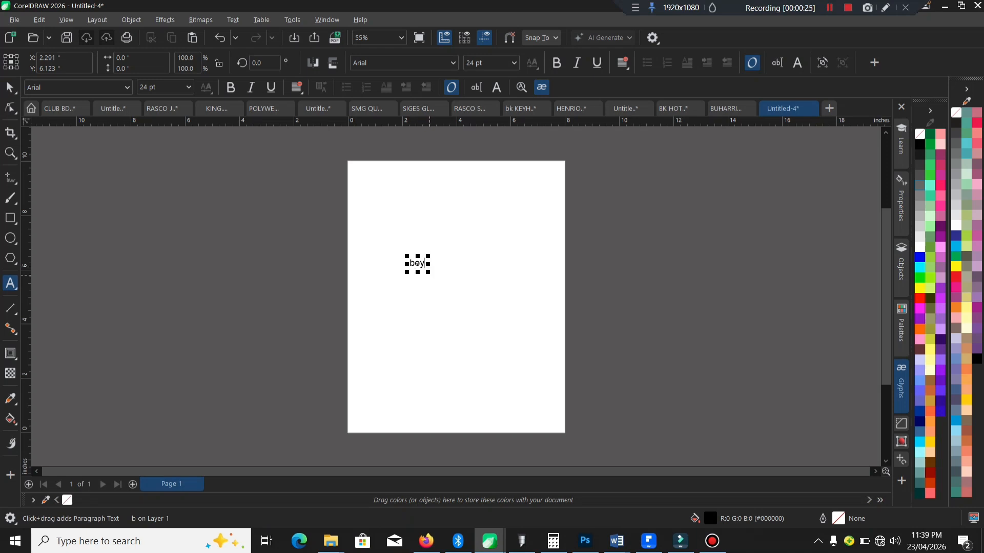
left_click_drag(428, 273, 538, 339)
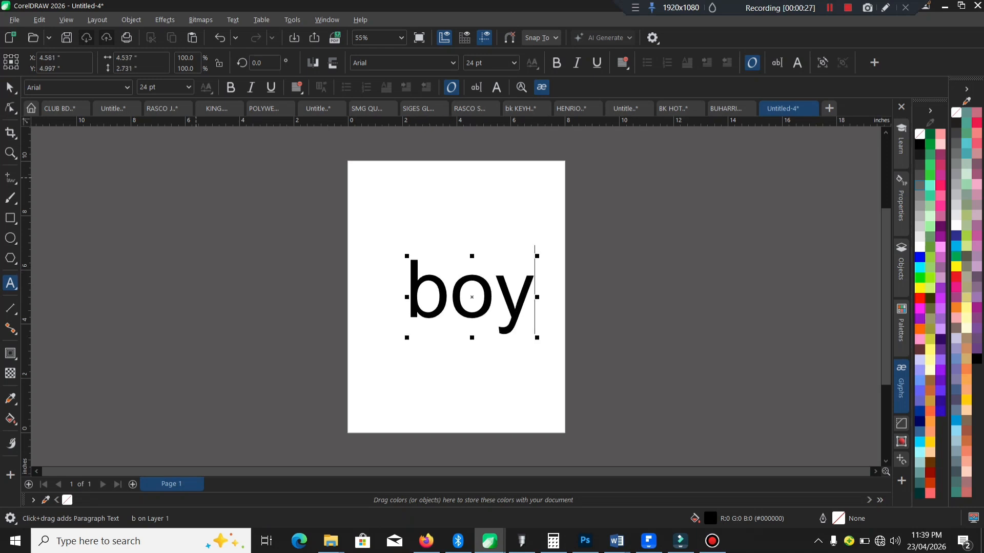
Step: Change the case of the "boy" text to UPPERCASE
left_click(10, 87)
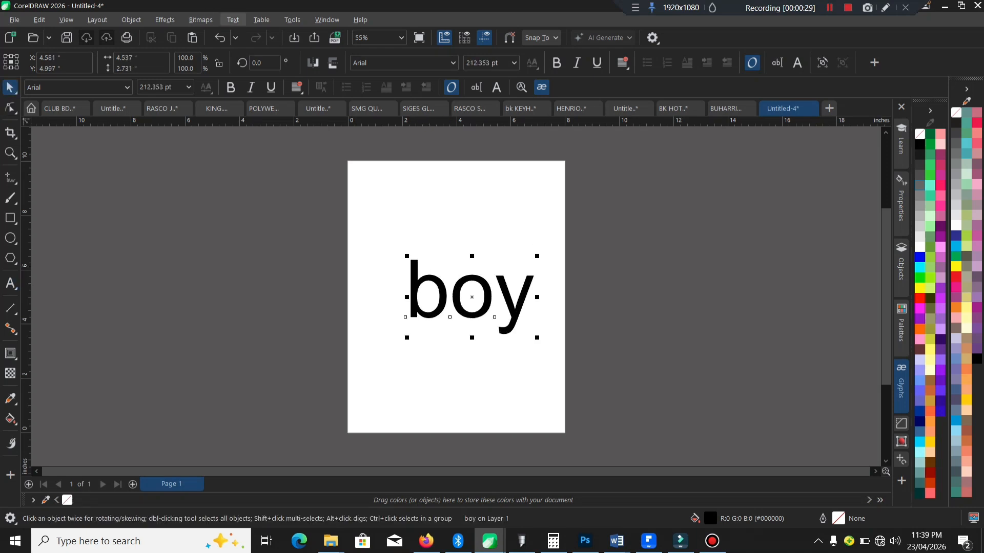
left_click(232, 20)
left_click(262, 290)
left_click(461, 255)
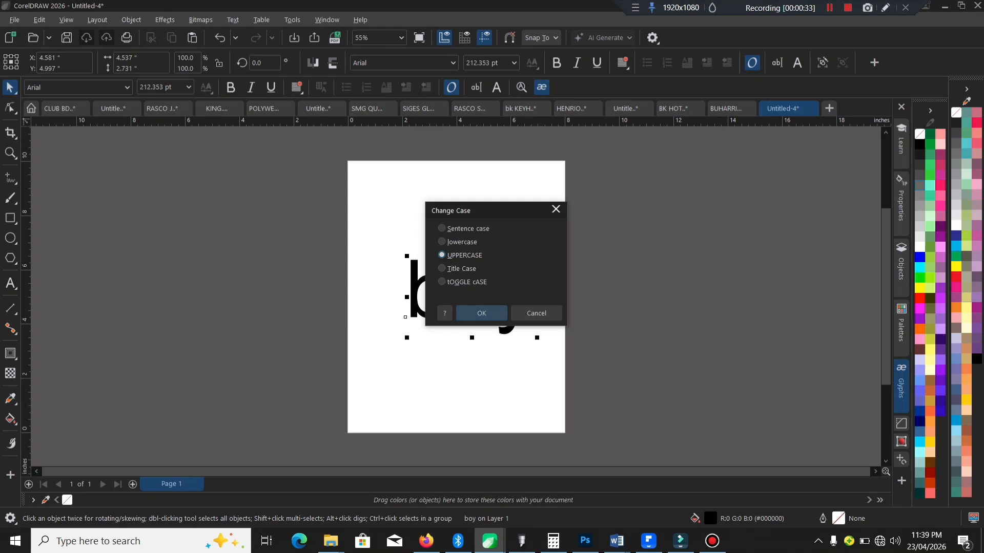
left_click(470, 313)
Step: Duplicate the uppercase text directly below the original and change the copy to Title Case
left_click_drag(469, 289, 467, 370)
right_click(473, 352)
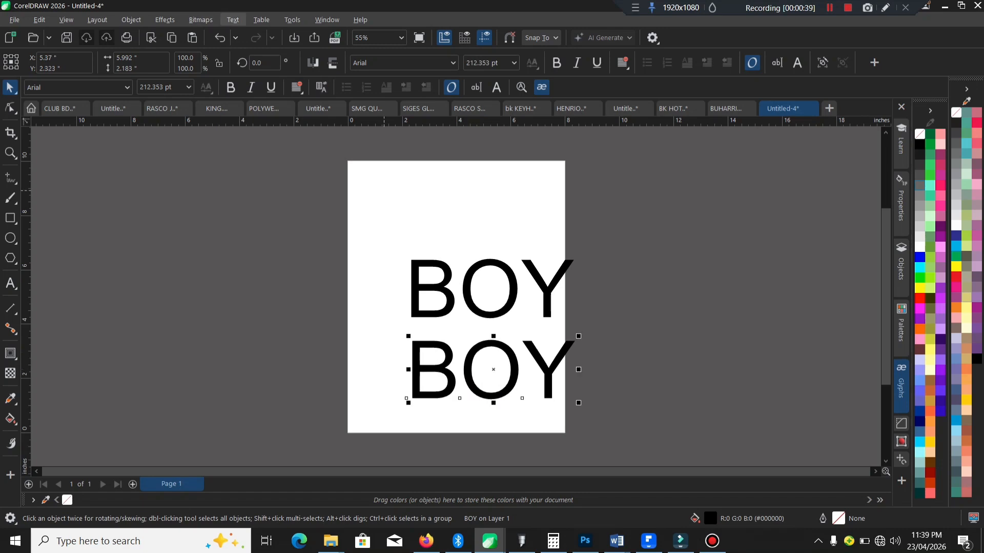
left_click(233, 19)
left_click(262, 289)
left_click(442, 268)
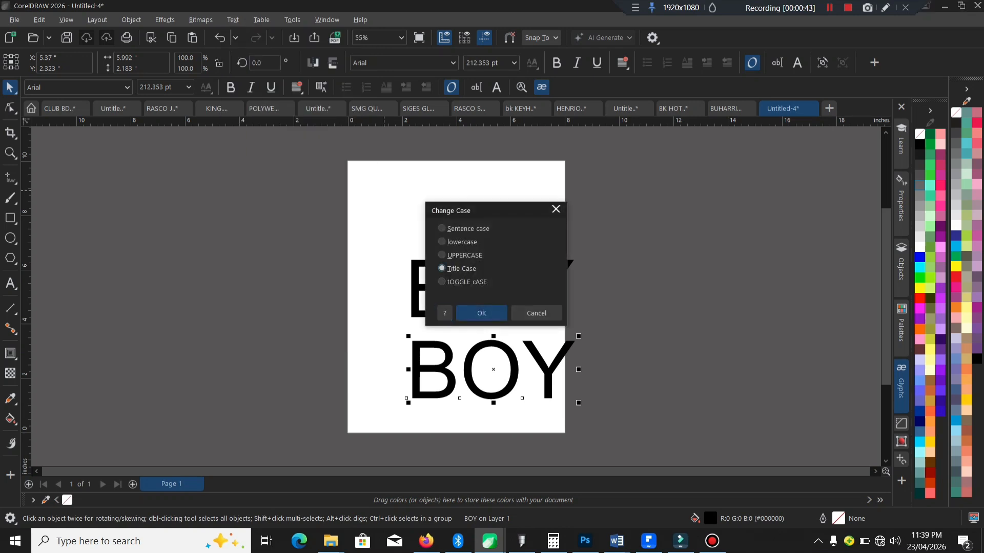
left_click(482, 313)
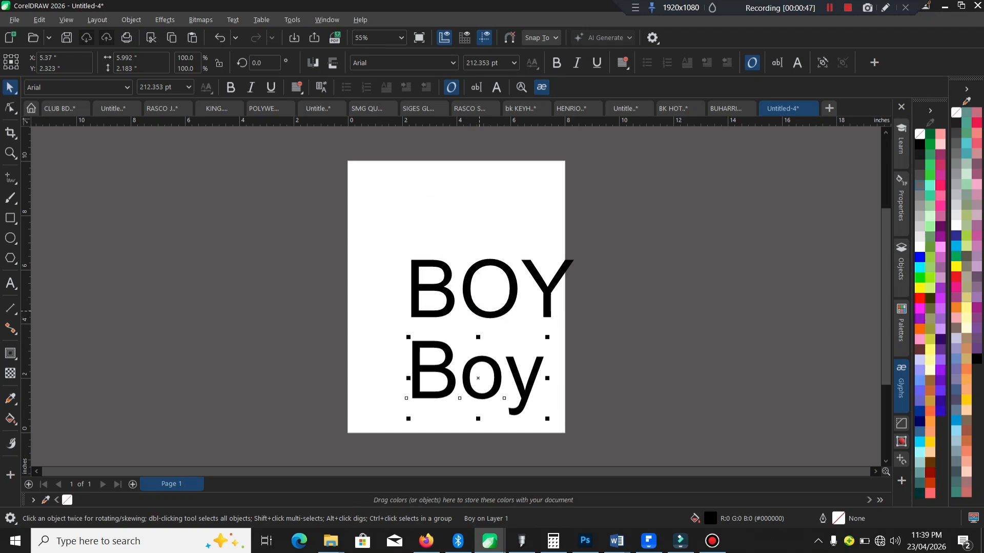
Step: Set the font of the upper "BOY" text to social media
left_click(479, 311)
left_click(97, 87)
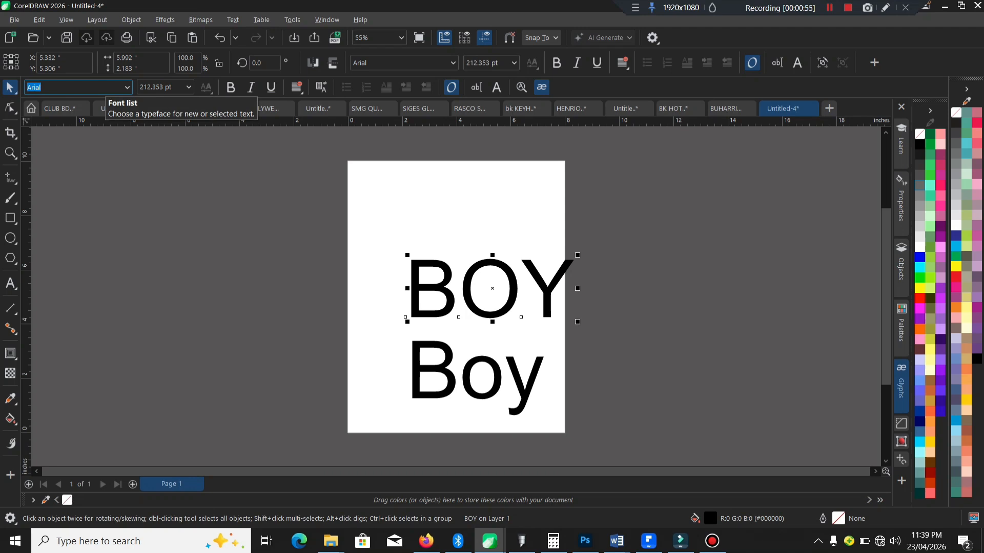
type("soc")
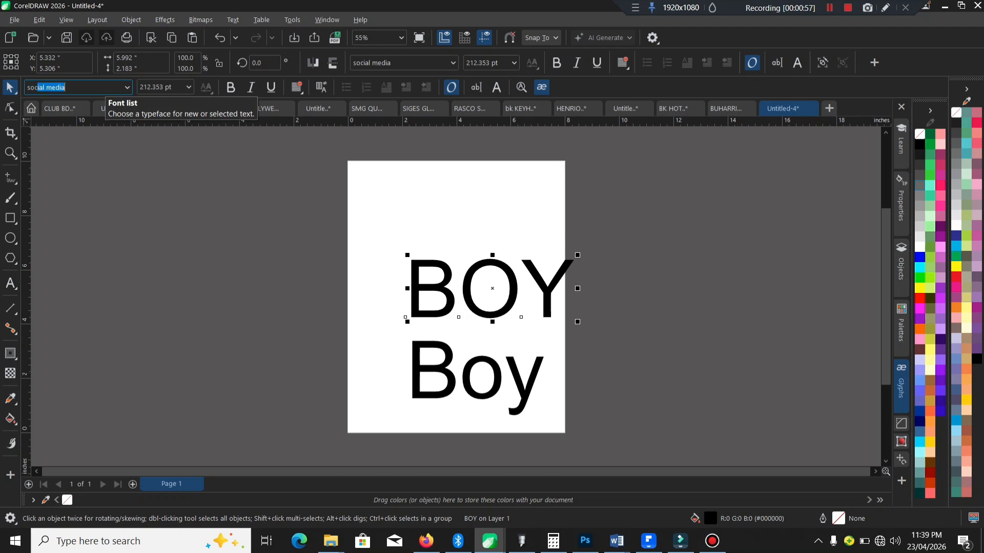
key("Return")
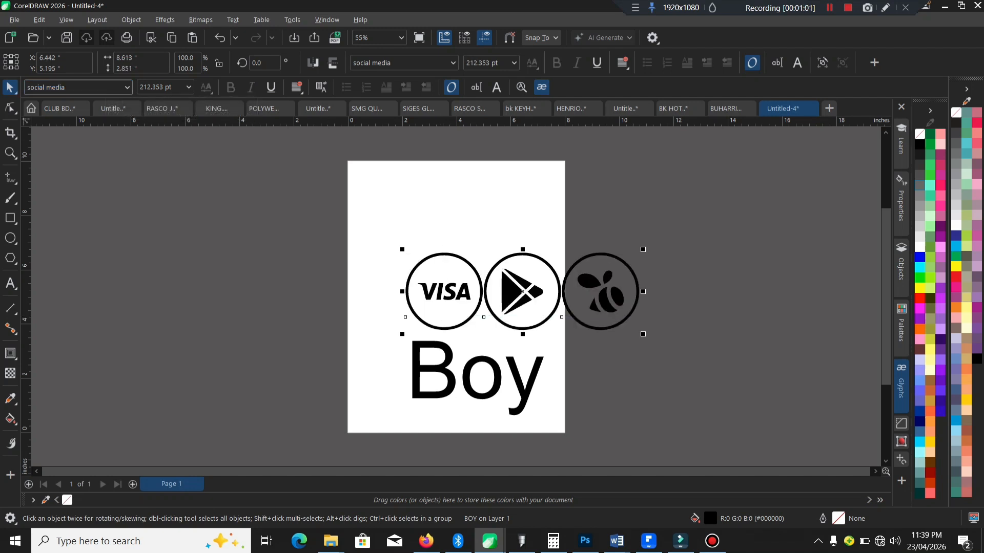
Step: Preview the neighbouring social media icon fonts on the upper text and apply Social Media Circled
left_click(128, 88)
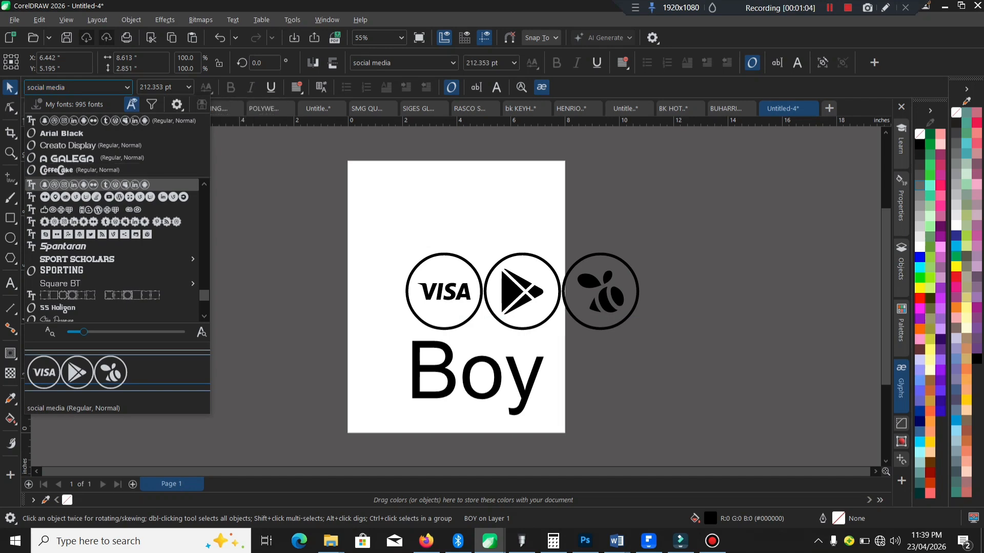
key("Down")
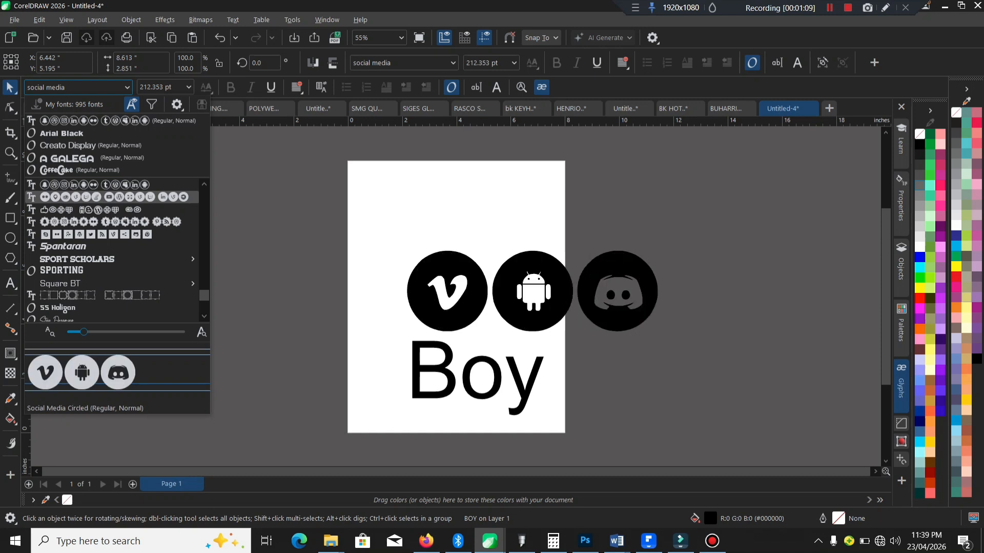
key("Down")
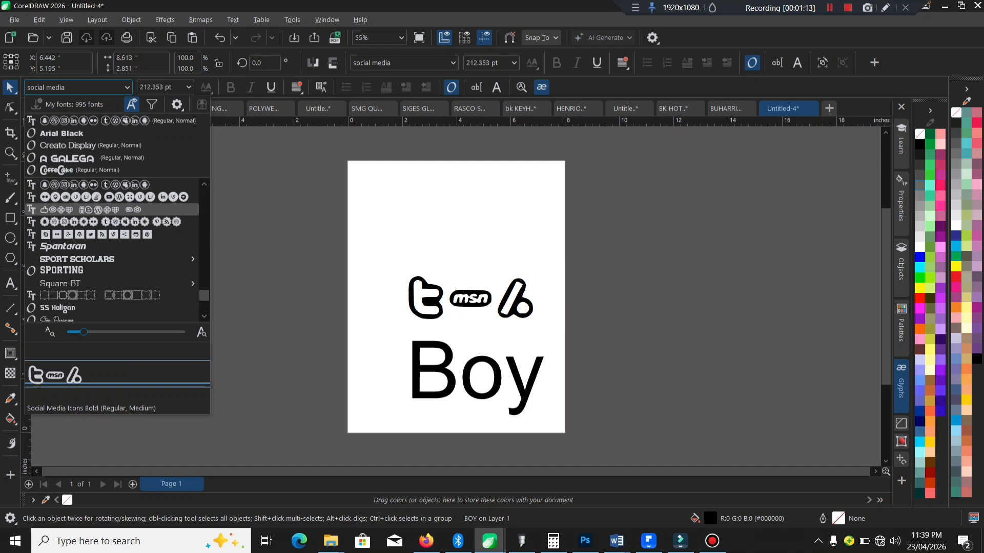
key("Down")
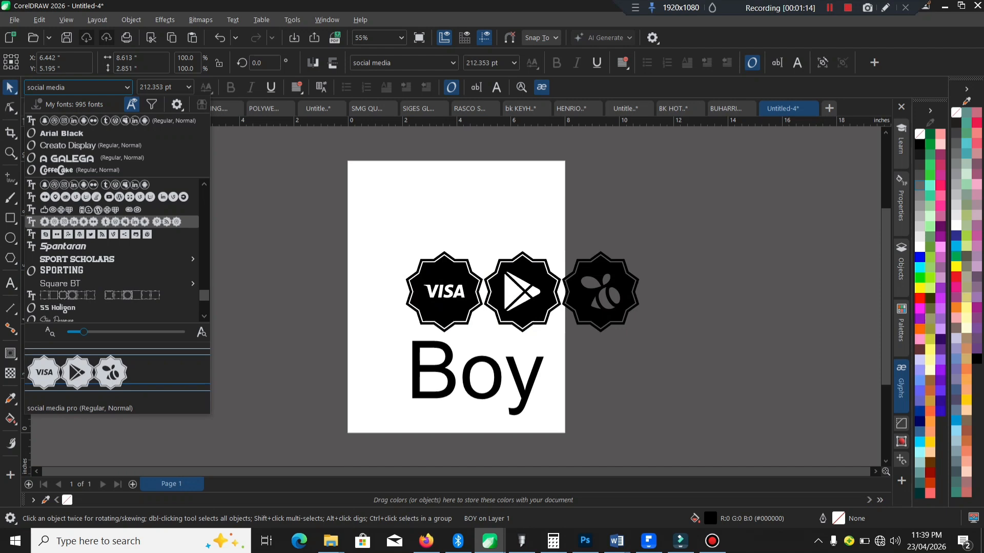
key("Down")
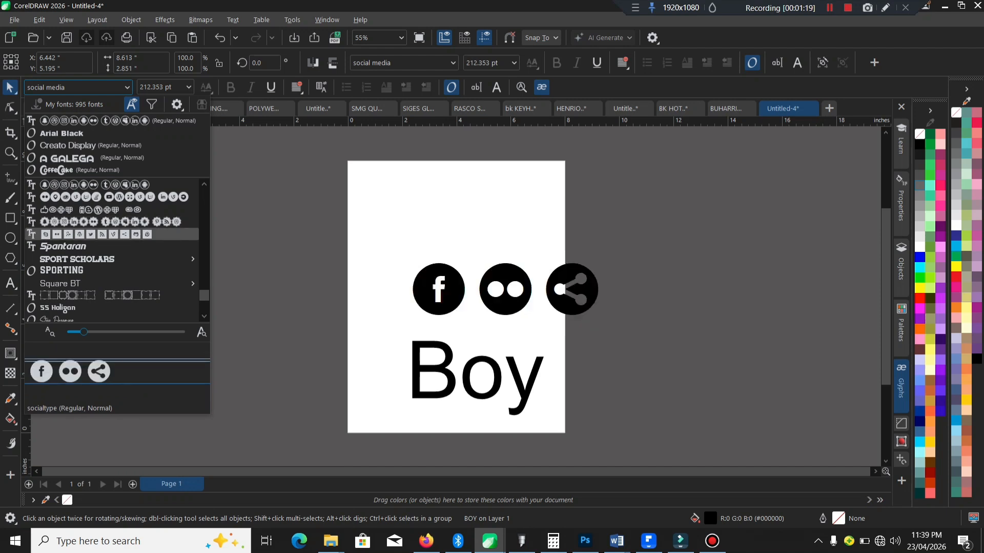
key("Up")
key("Up")
key("Up")
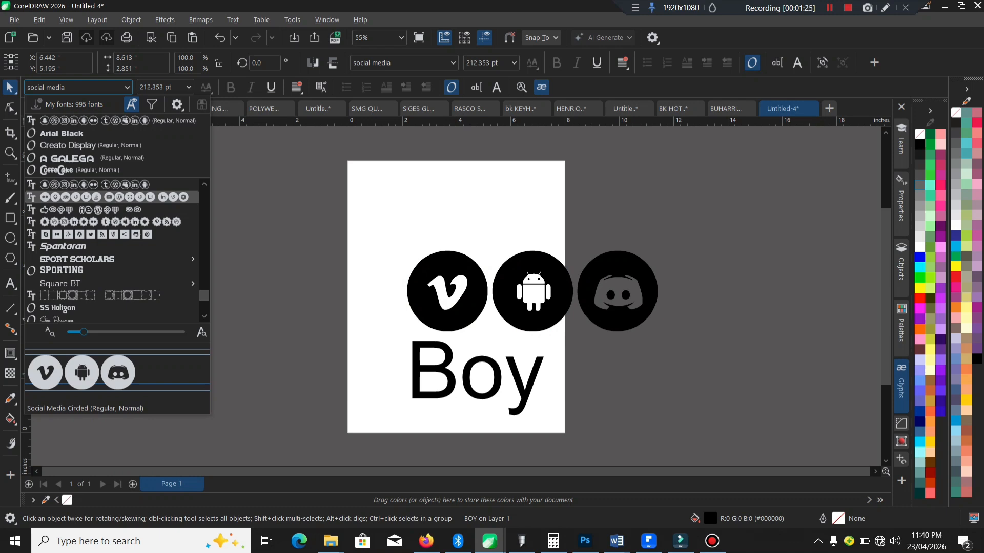
key("Down")
key("Down")
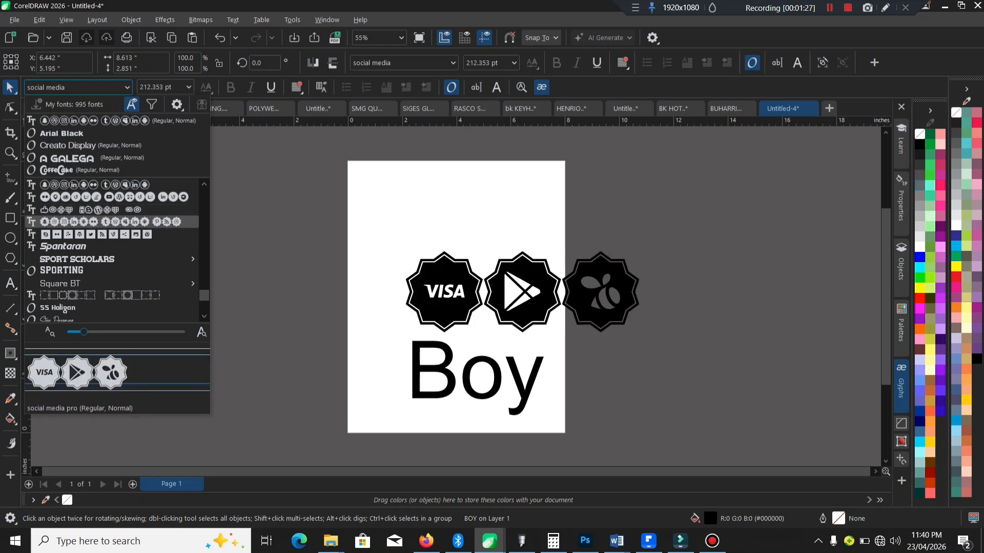
key("Up")
key("Up")
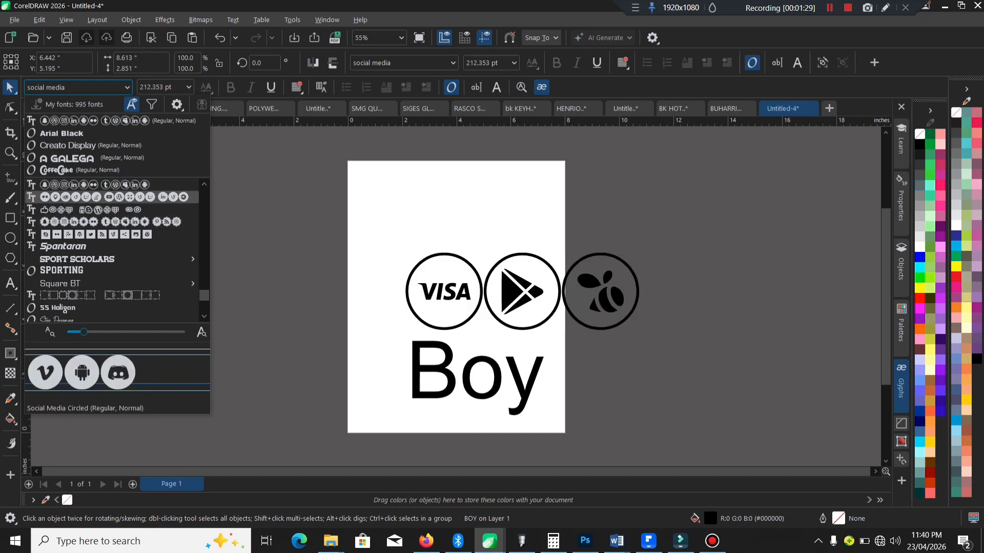
key("Return")
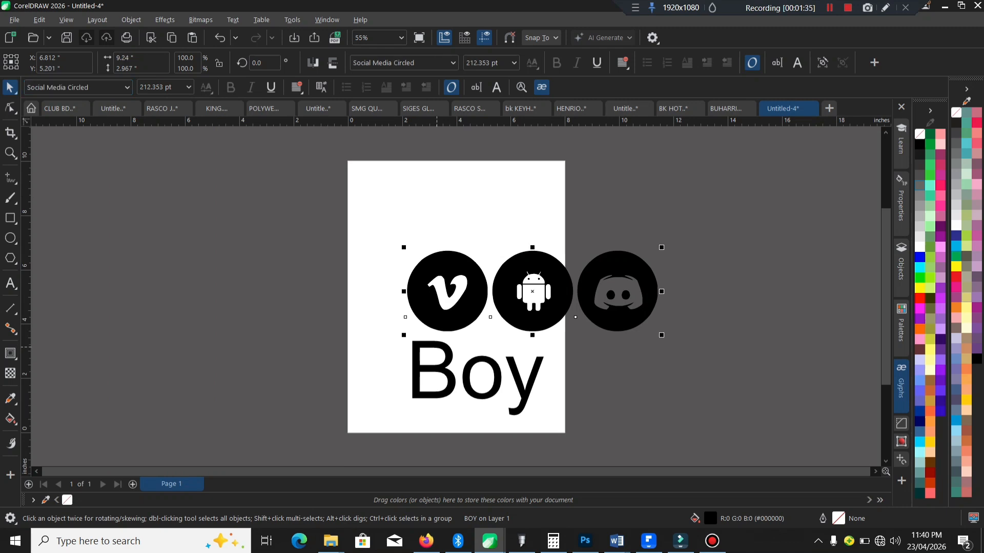
Step: Set the font of the lower "Boy" text to Social Media Circled
left_click(437, 348)
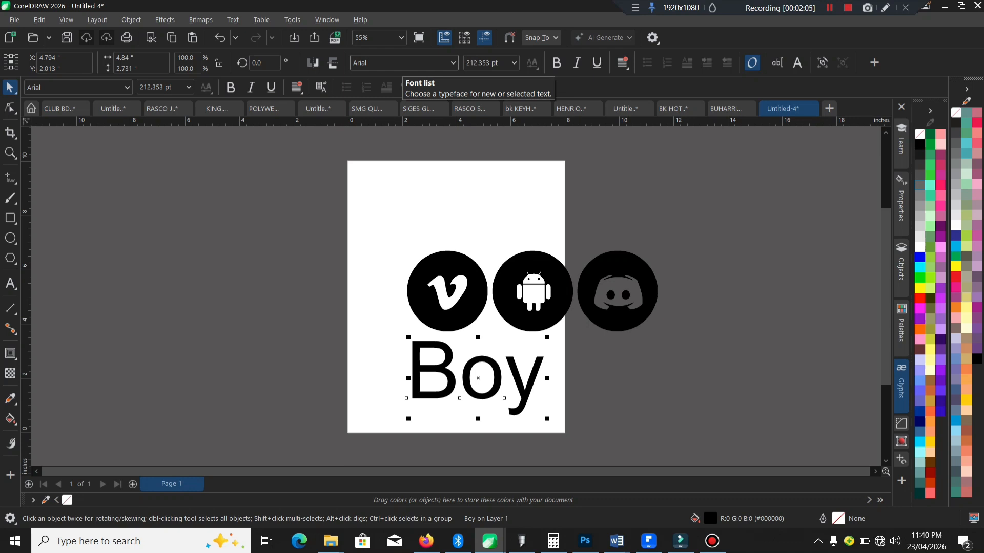
left_click(127, 88)
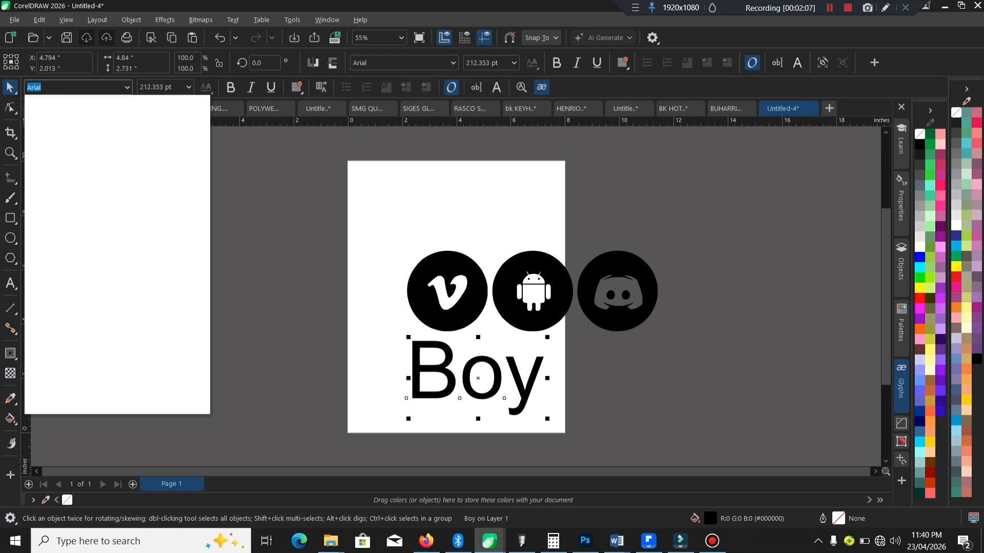
left_click(102, 120)
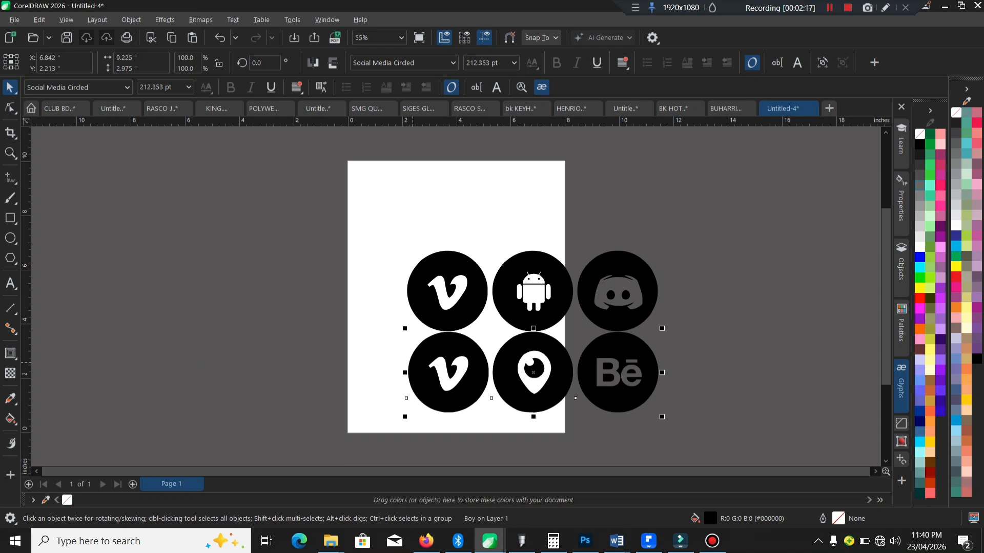
Step: Duplicate both icon text lines to the left of the originals and set the copies' font to Creato Display
left_click(428, 309)
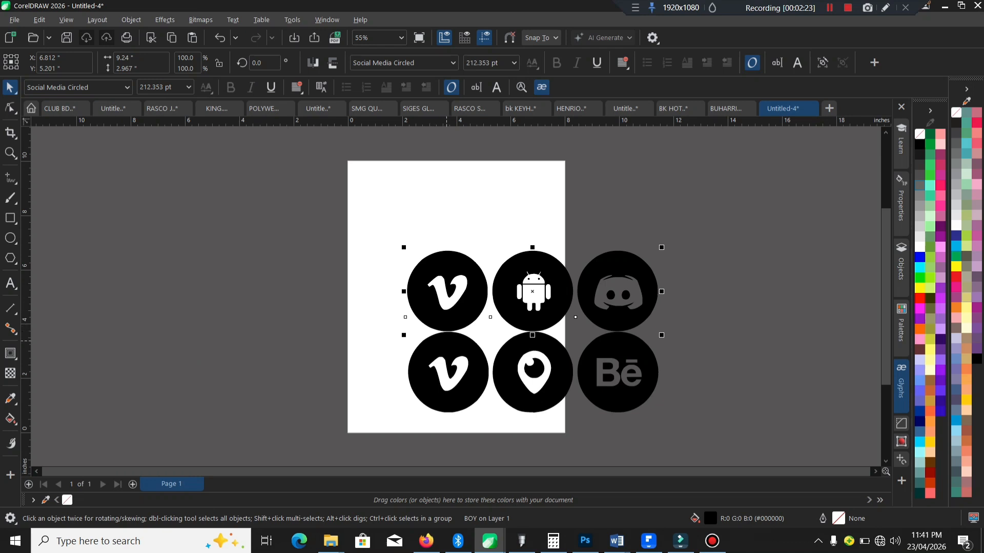
left_click(446, 344)
left_click(439, 307, "shift")
mouse_move(314, 296)
left_mouse_down()
mouse_move(450, 307)
mouse_move(376, 302)
left_mouse_up()
key("ctrl+a")
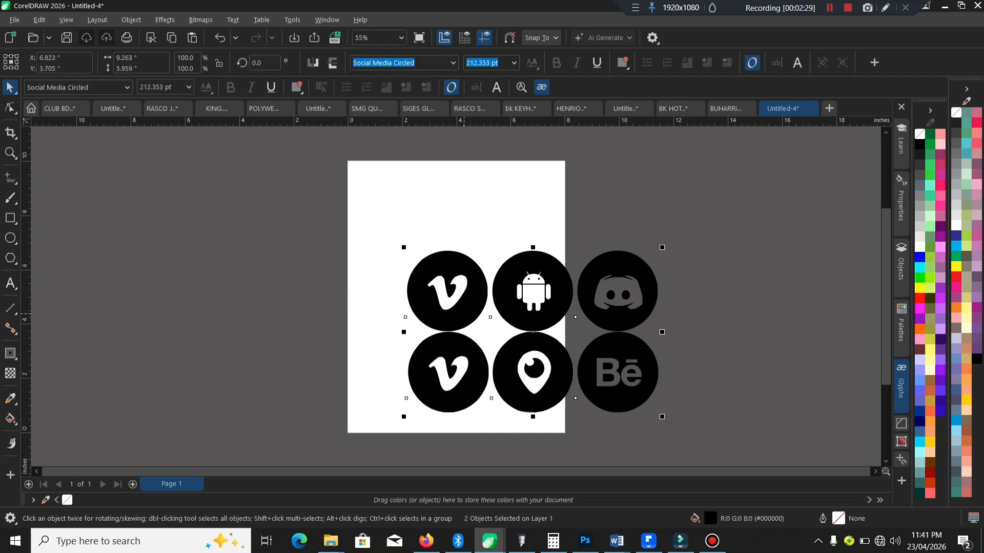
left_click_drag(463, 311, 196, 314)
right_click(196, 314)
left_click(128, 88)
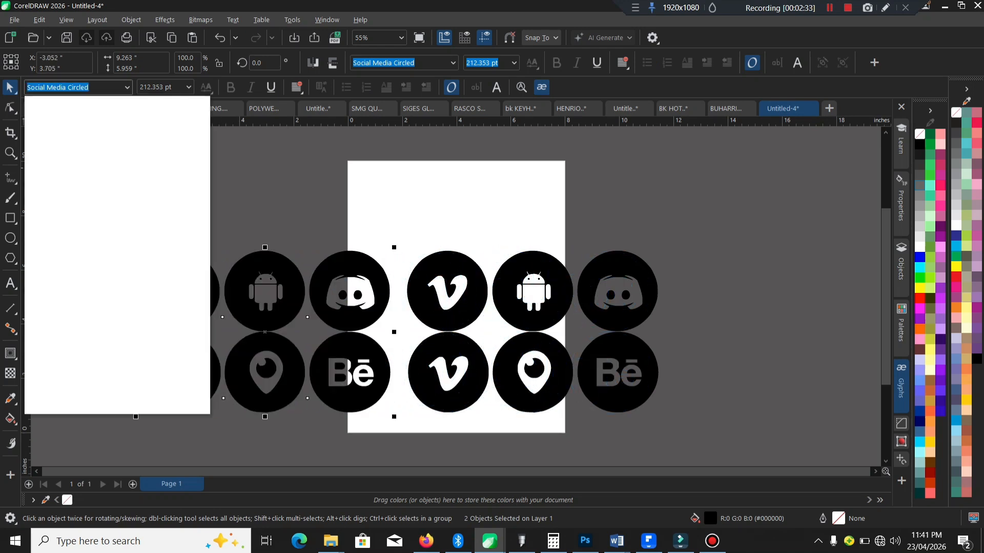
left_click(102, 157)
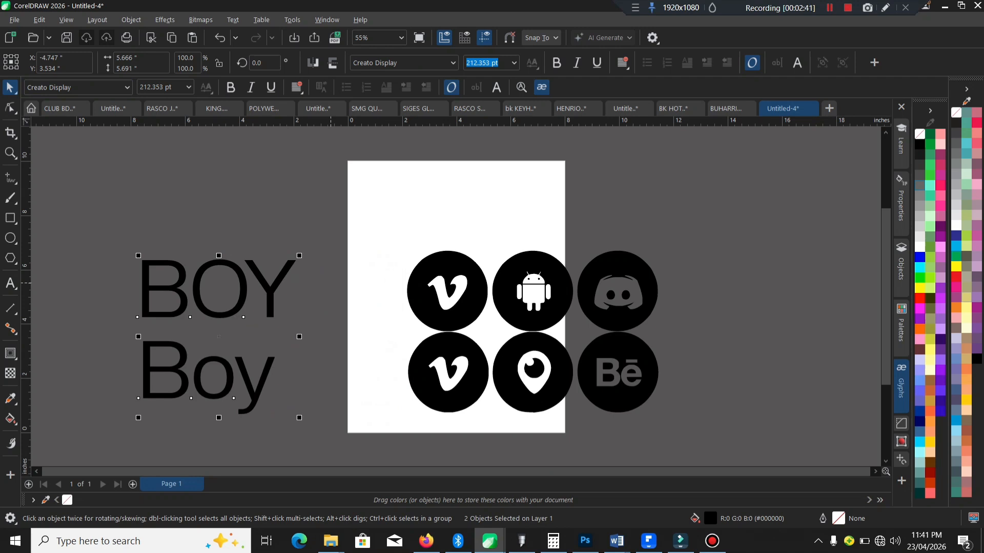
Step: Delete all the text and icon objects from the drawing
left_click(288, 338)
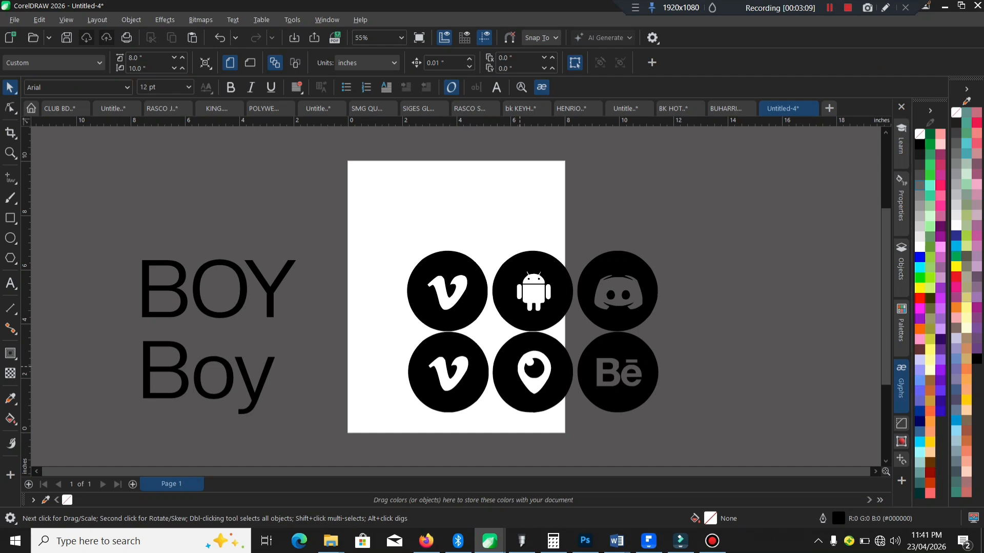
key("ctrl+a")
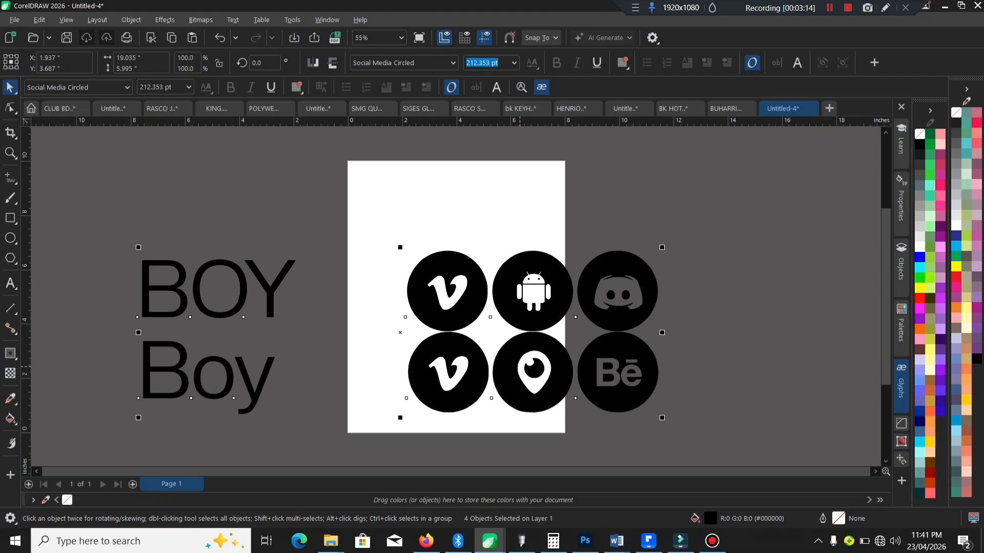
key("Delete")
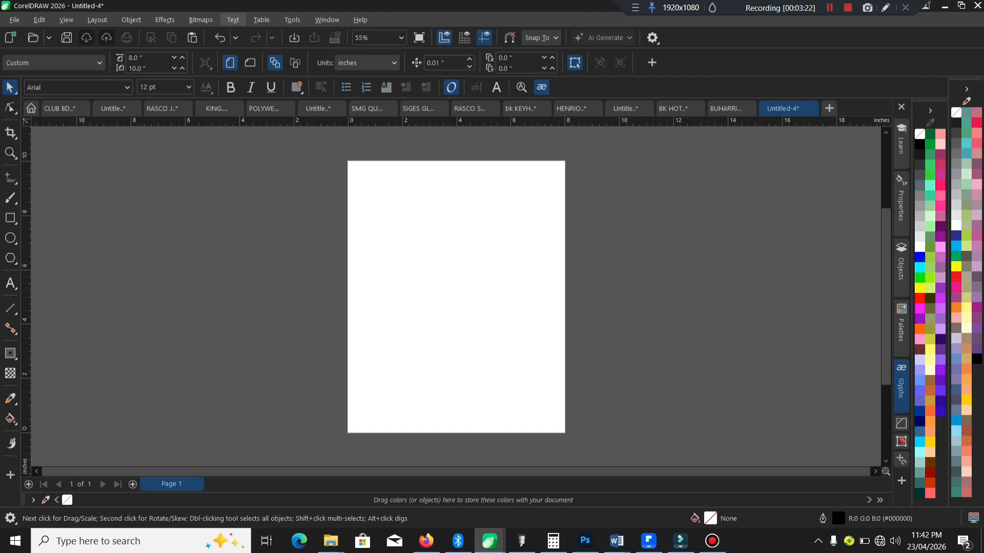
Step: Open the Glyphs docker and set its font to social media
left_click(233, 19)
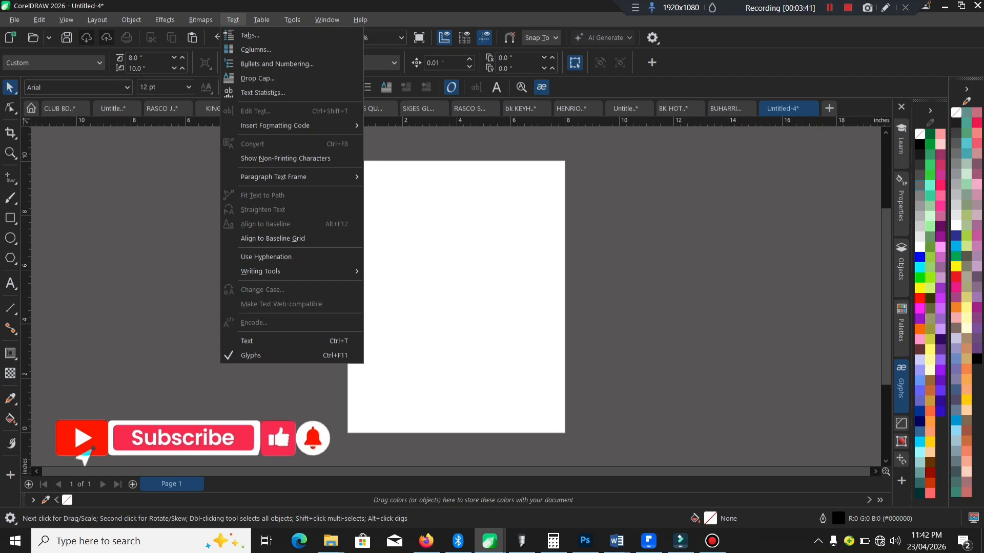
key("ctrl+F11")
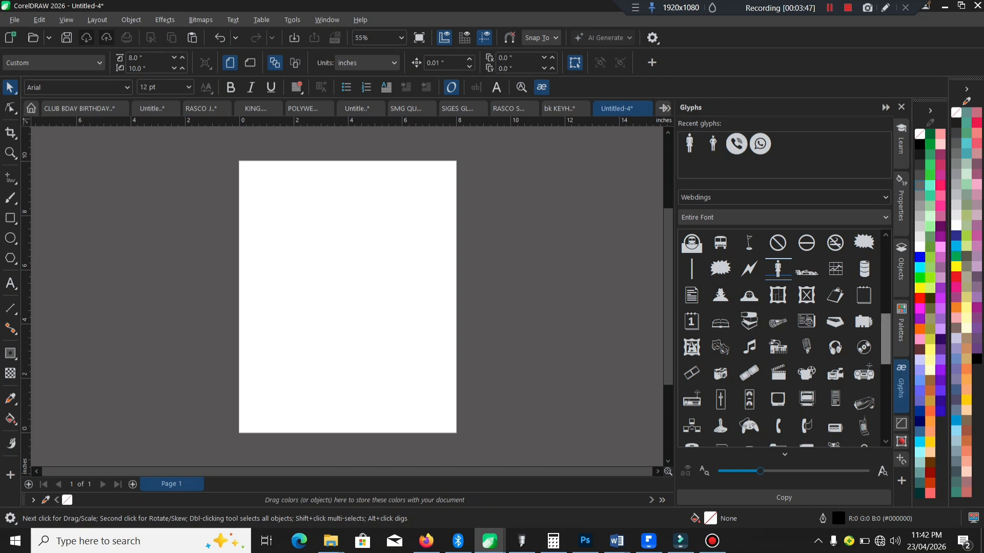
scroll(831, 343, "up", 10)
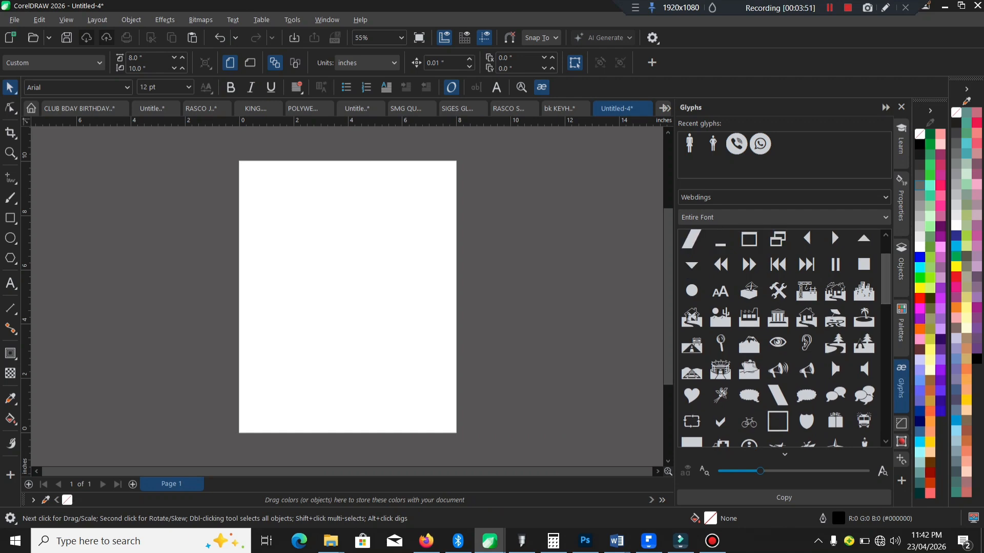
left_click(885, 197)
type("social media")
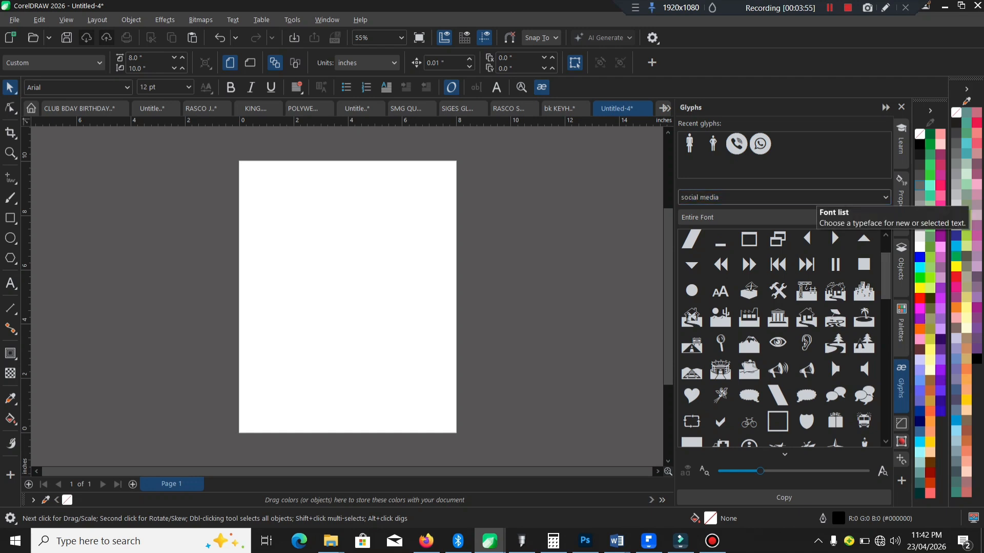
Step: Copy the outlined PayPal glyph from the social media font onto the page and enlarge it to about 3.23 inches wide
key("Return")
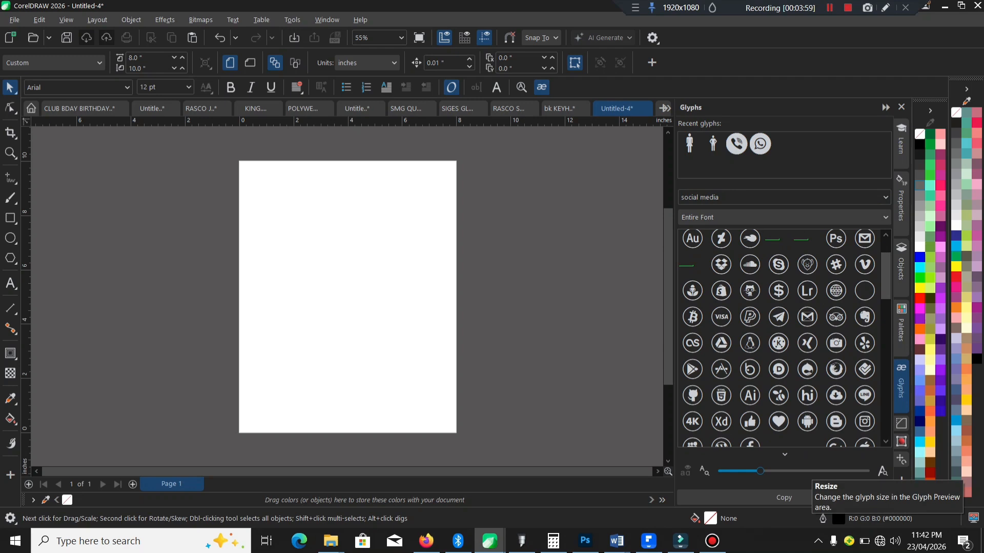
left_click(803, 471)
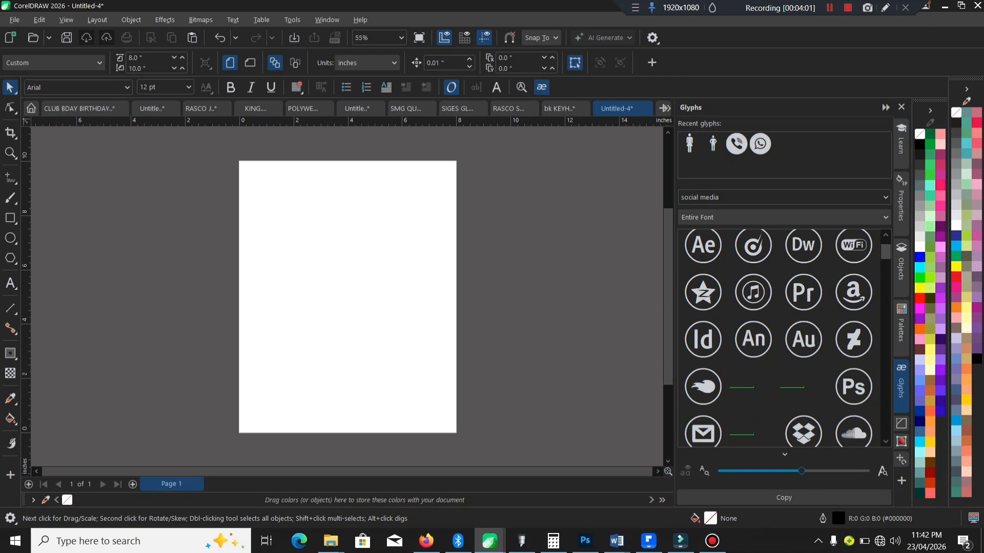
scroll(779, 338, "down", 5)
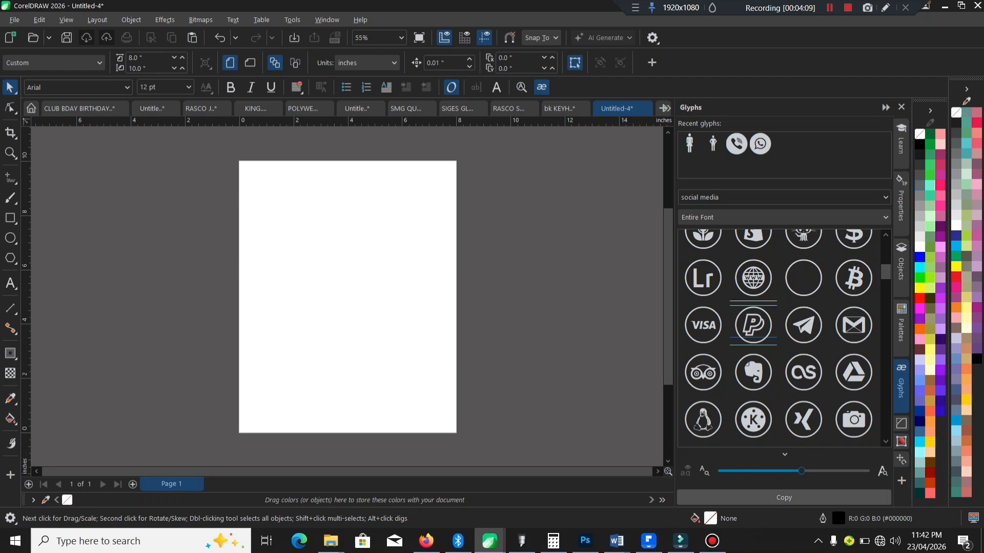
left_click(784, 498)
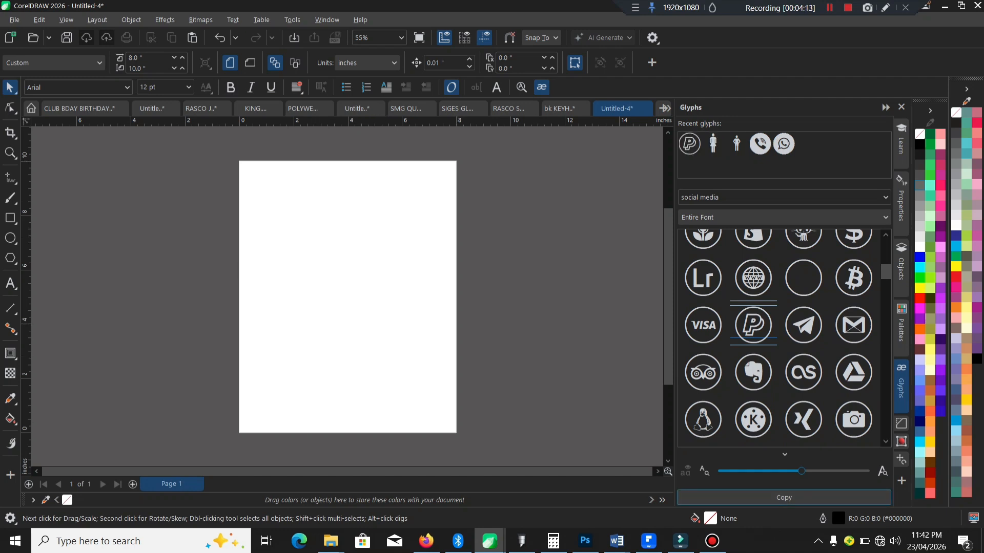
left_click(192, 38)
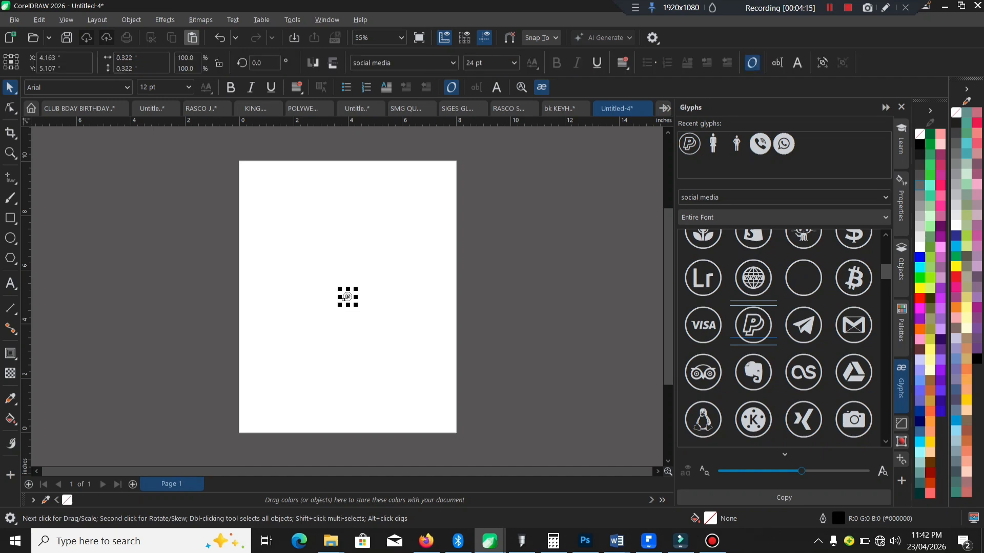
left_click_drag(358, 285, 438, 171)
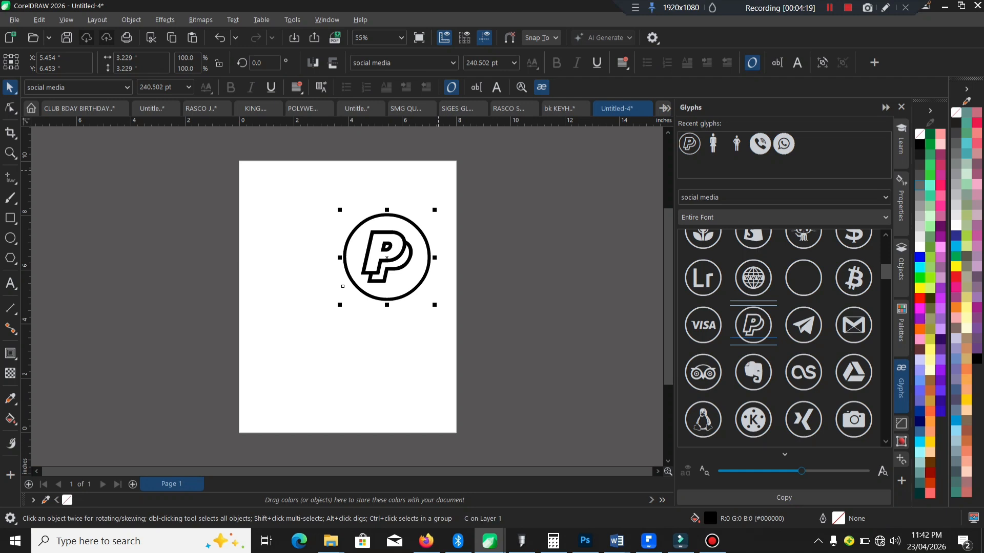
Step: Copy the Twitter glyph from the Social Media Circled font onto the page and enlarge it to about 3.24 inches, below the PayPal icon
left_click(732, 198)
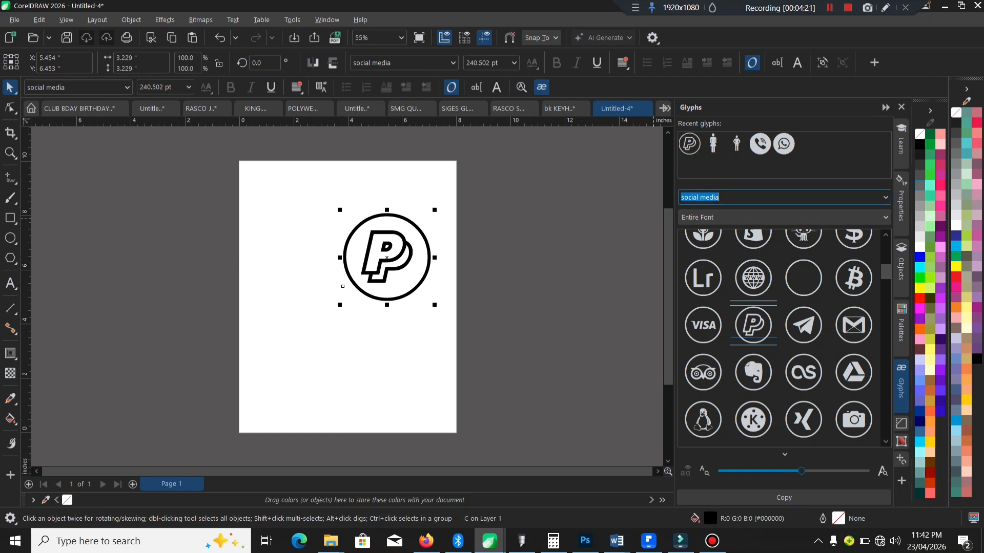
left_click(731, 198)
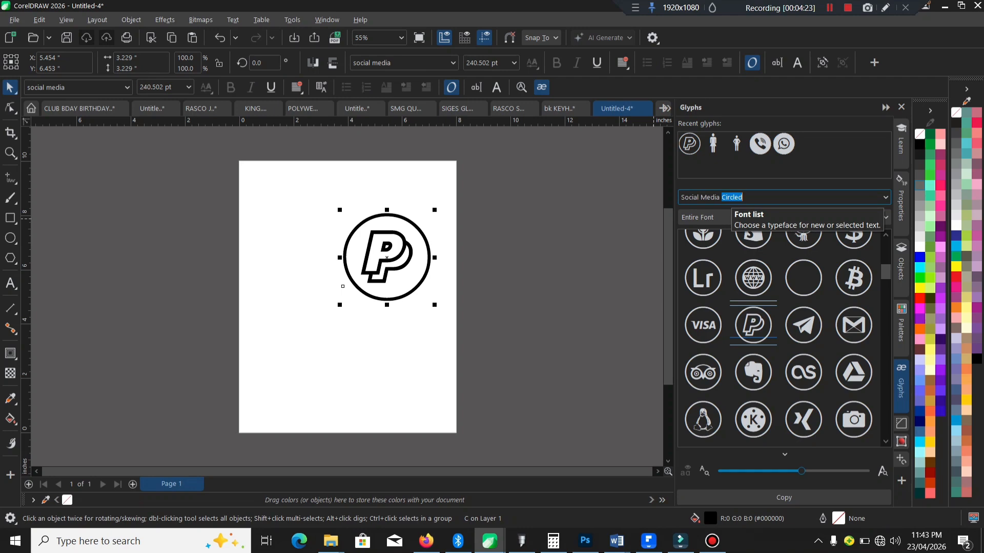
key("Return")
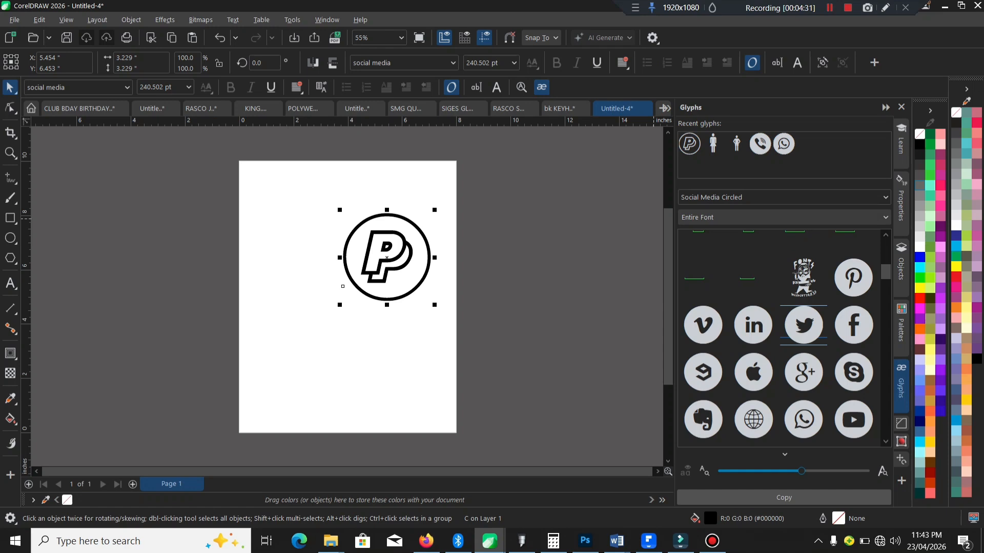
left_click(784, 498)
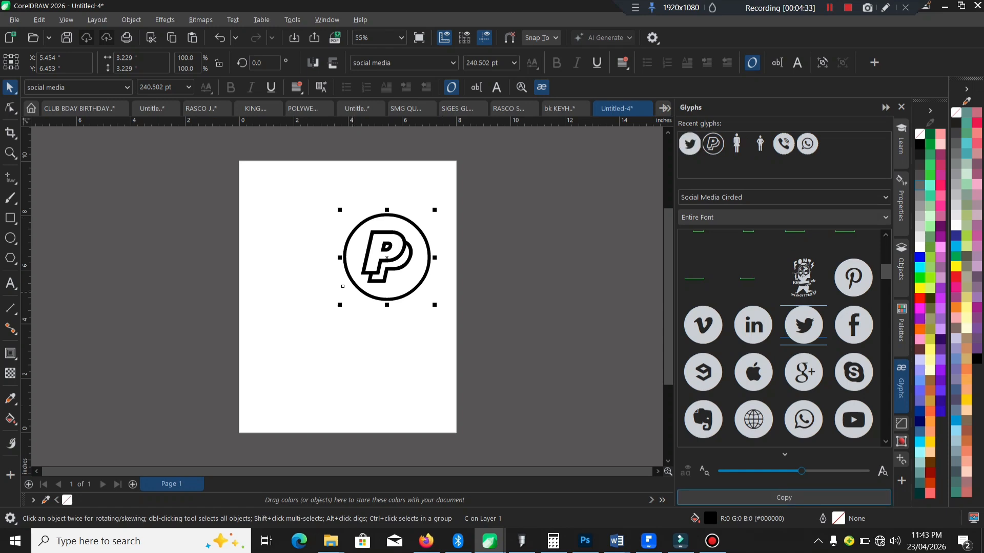
left_click(353, 292)
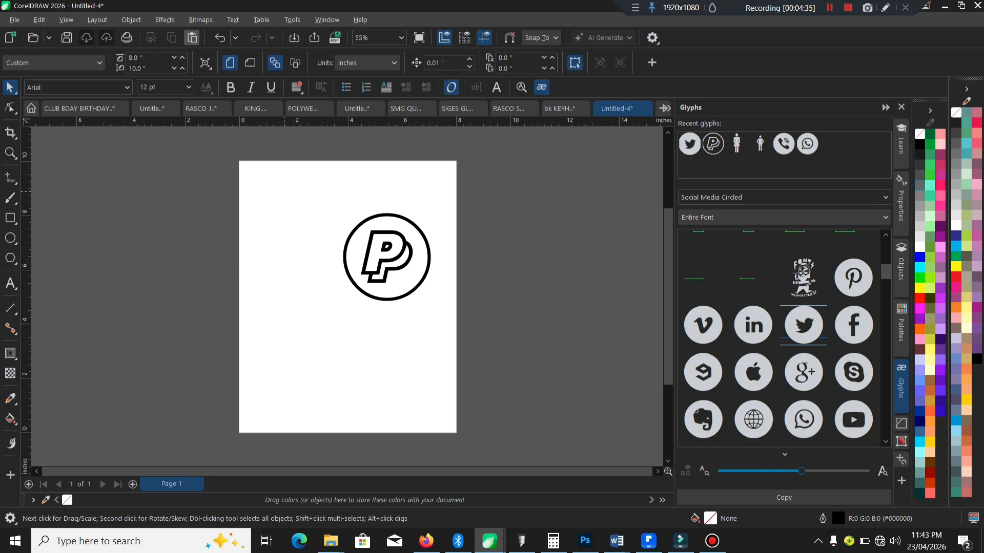
left_click(192, 37)
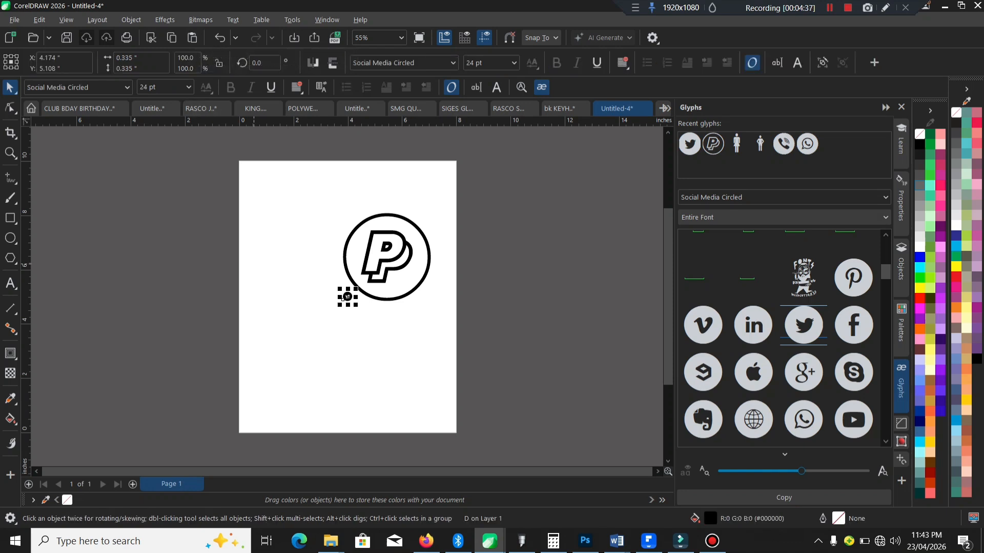
left_click_drag(339, 305, 261, 384)
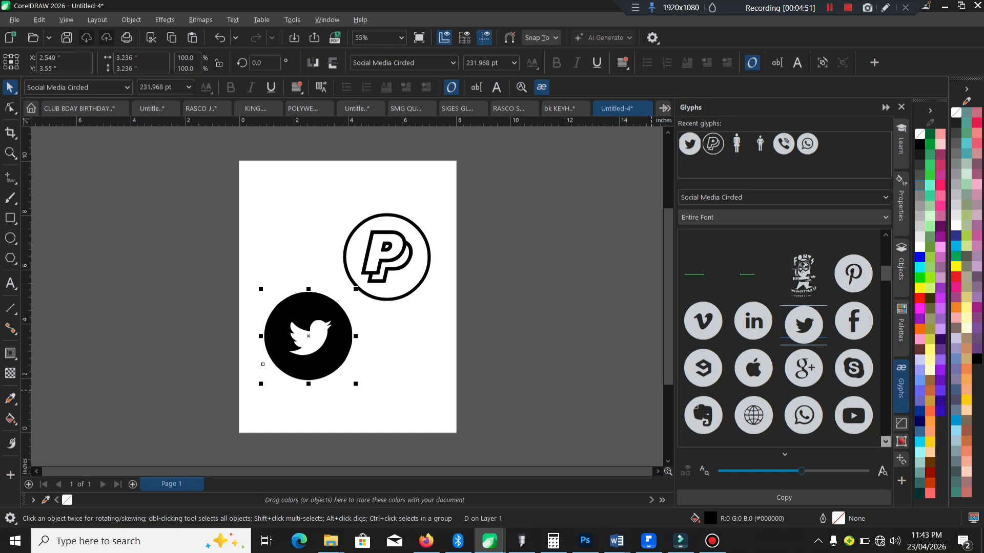
Step: Examine the circled and plain icons available in the Social Media Circled font
scroll(784, 339, "down", 2)
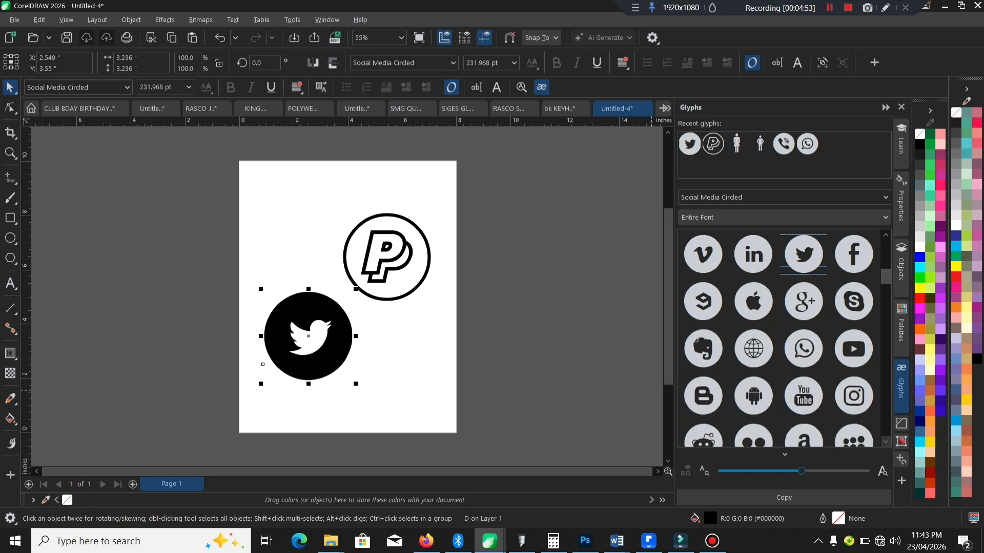
scroll(784, 338, "down", 3)
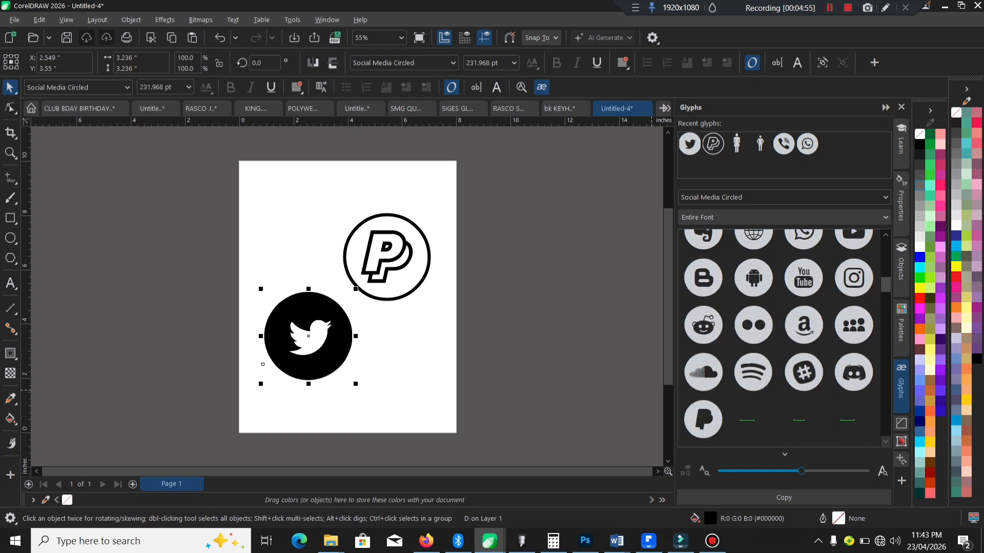
scroll(784, 339, "down", 1)
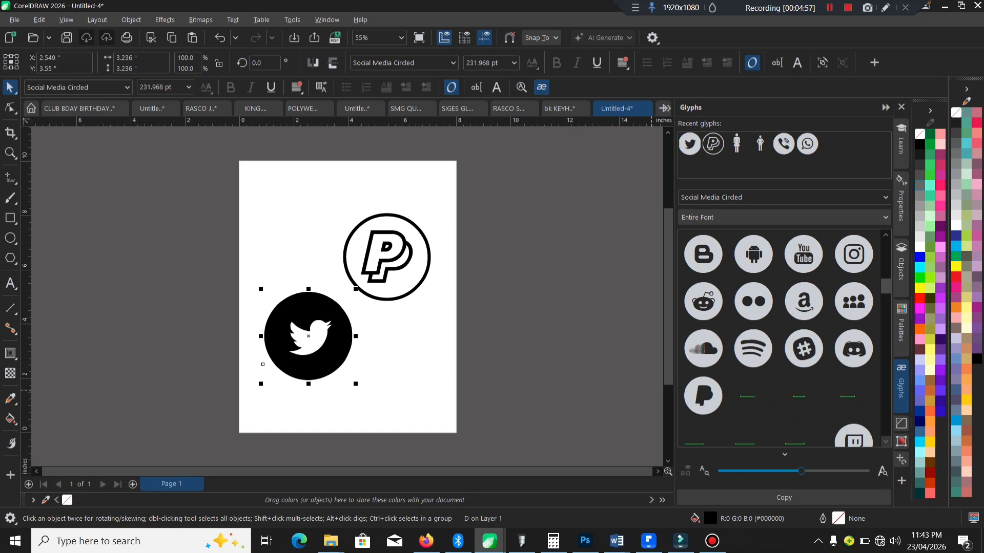
scroll(784, 338, "down", 1)
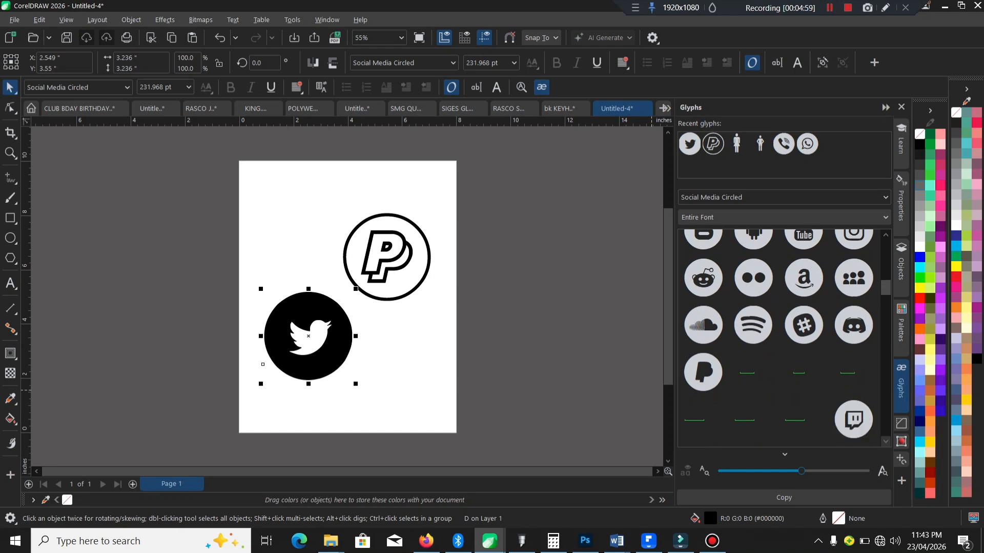
scroll(784, 338, "down", 3)
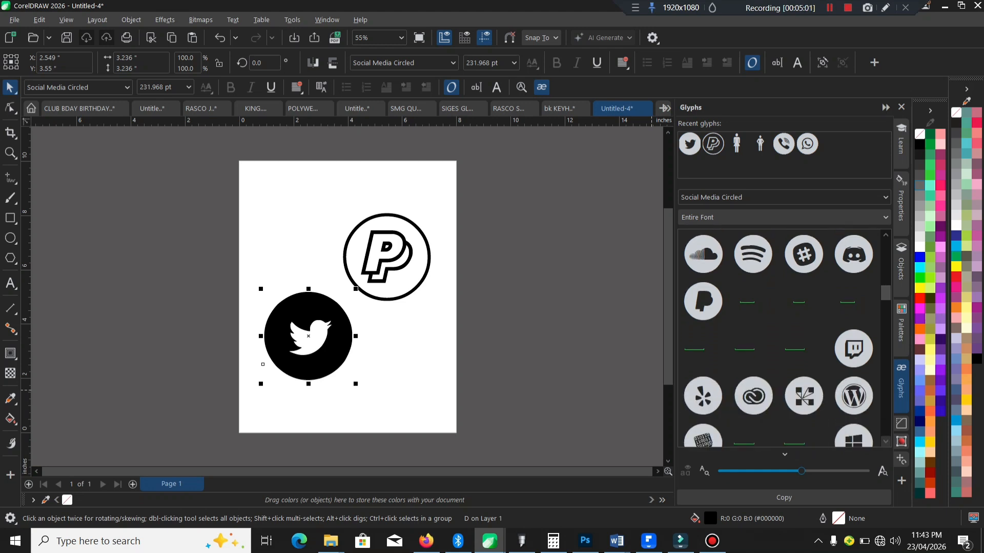
scroll(784, 338, "down", 1)
scroll(784, 338, "down", 5)
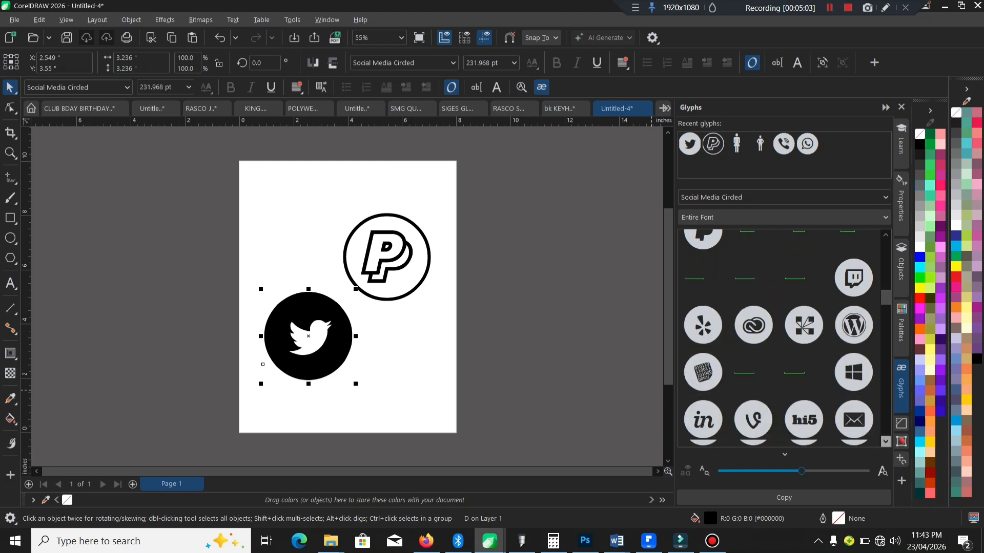
scroll(784, 338, "down", 1)
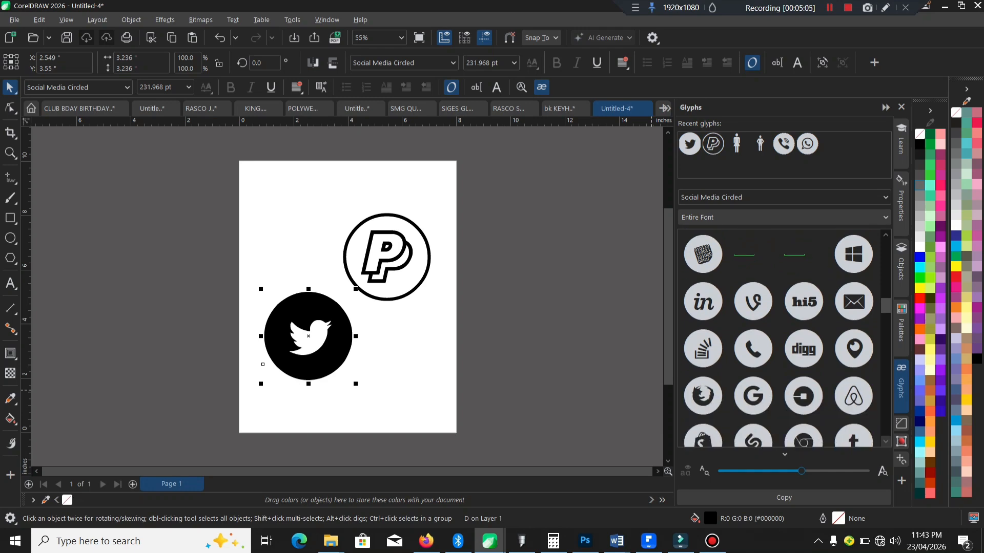
scroll(784, 338, "down", 4)
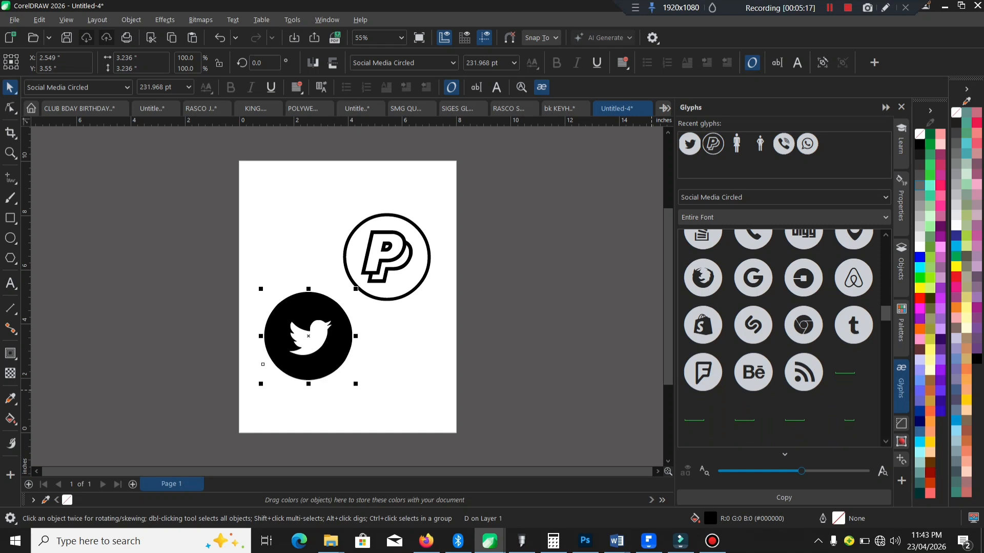
left_click(886, 441)
left_click(885, 442)
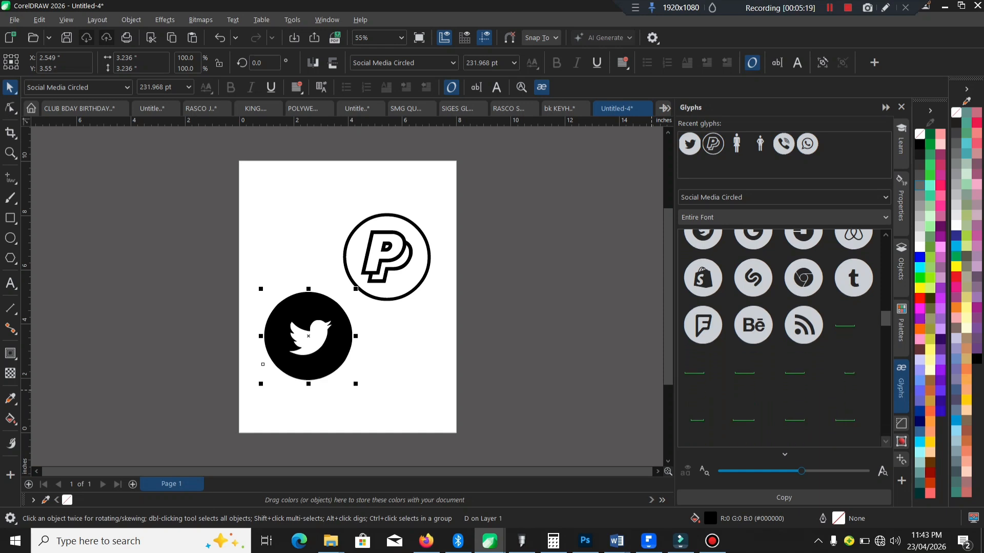
left_click(885, 442)
left_click(886, 442)
left_click(885, 442)
left_click(886, 442)
left_click(885, 442)
left_click(886, 442)
left_click(885, 442)
left_click(885, 442)
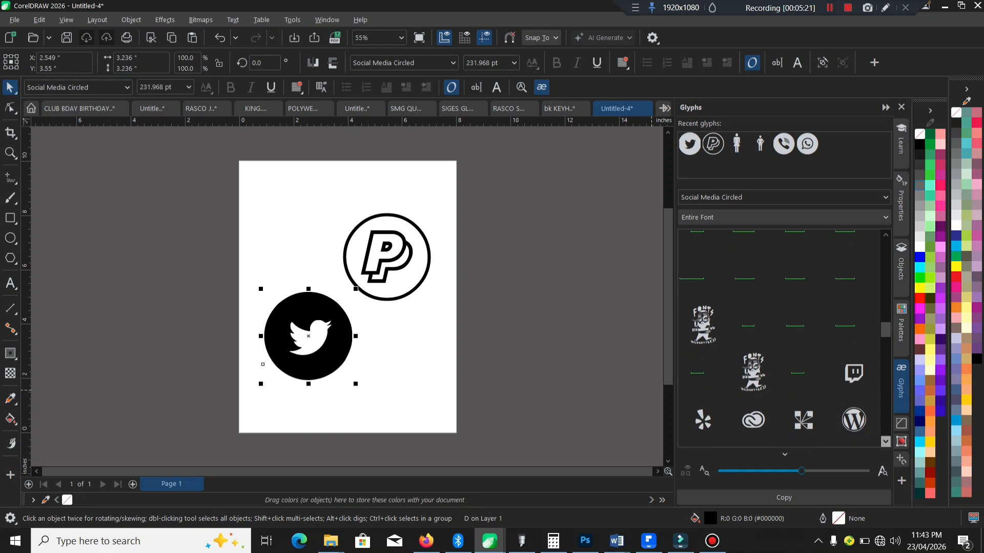
left_click(886, 441)
left_click(885, 442)
left_click(886, 442)
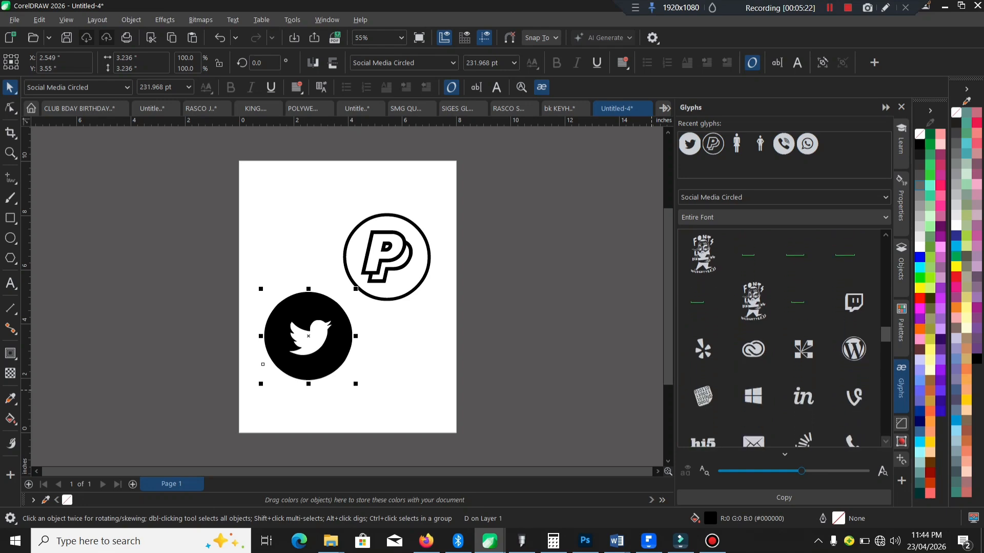
left_click(885, 441)
left_click(886, 442)
left_click(886, 441)
left_click(885, 442)
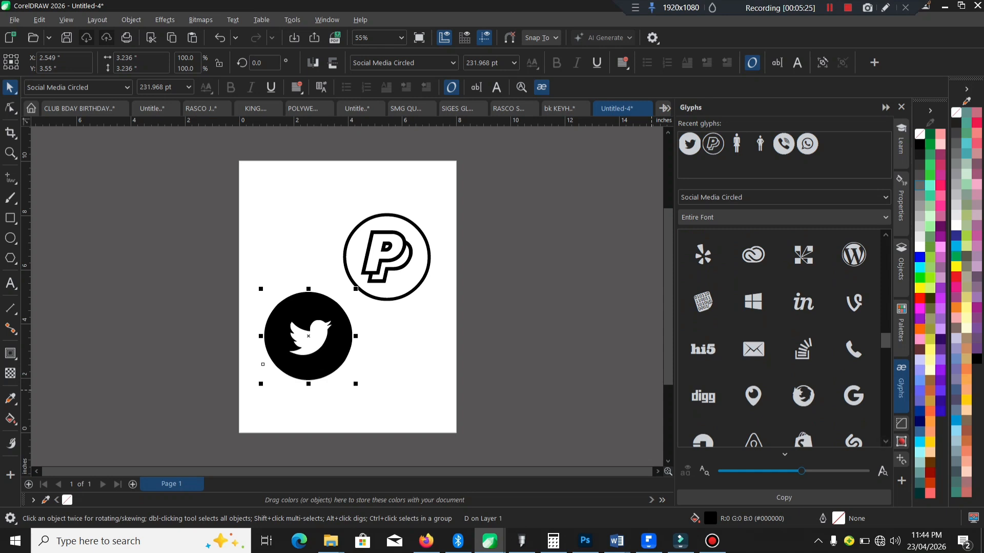
Step: Copy the plain location pin glyph onto the page, enlarge it to about 1.63 by 2.18 inches and place it above the Twitter icon
left_click_drag(802, 471, 773, 472)
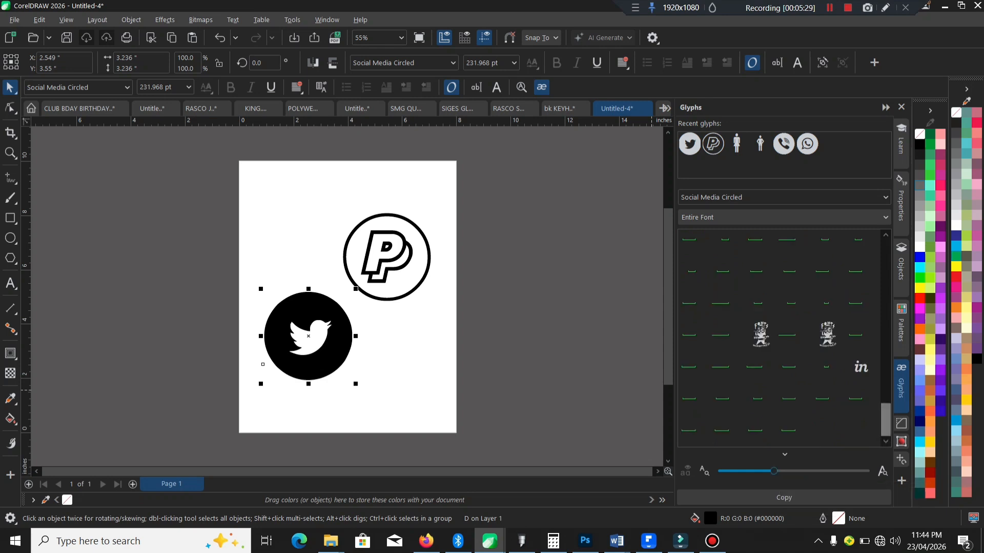
left_click_drag(886, 421, 885, 378)
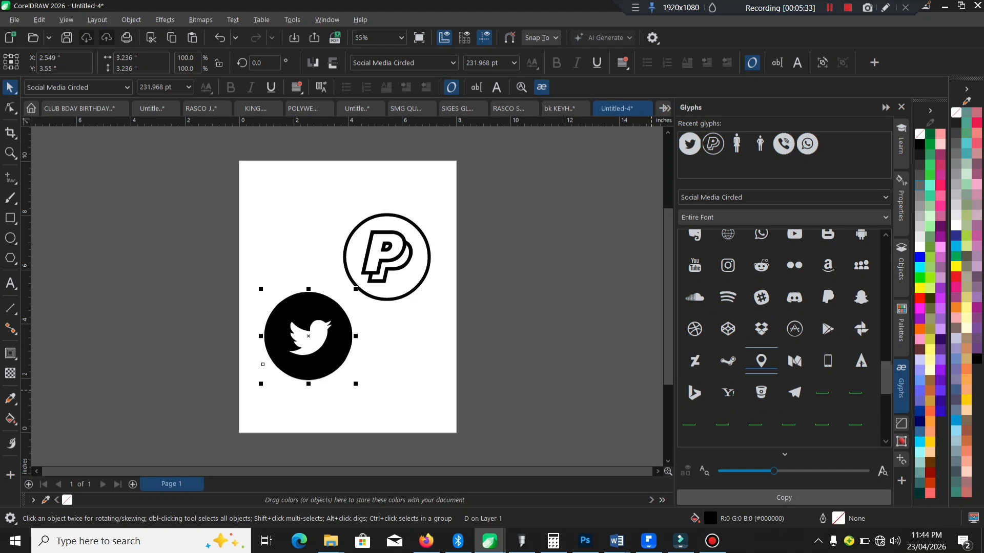
left_click(784, 498)
key("Escape")
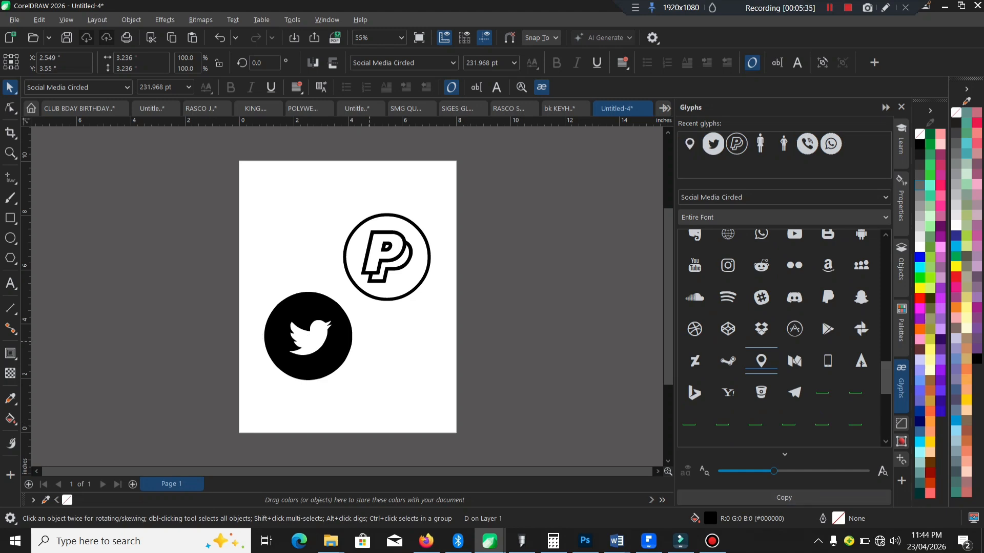
key("ctrl+v")
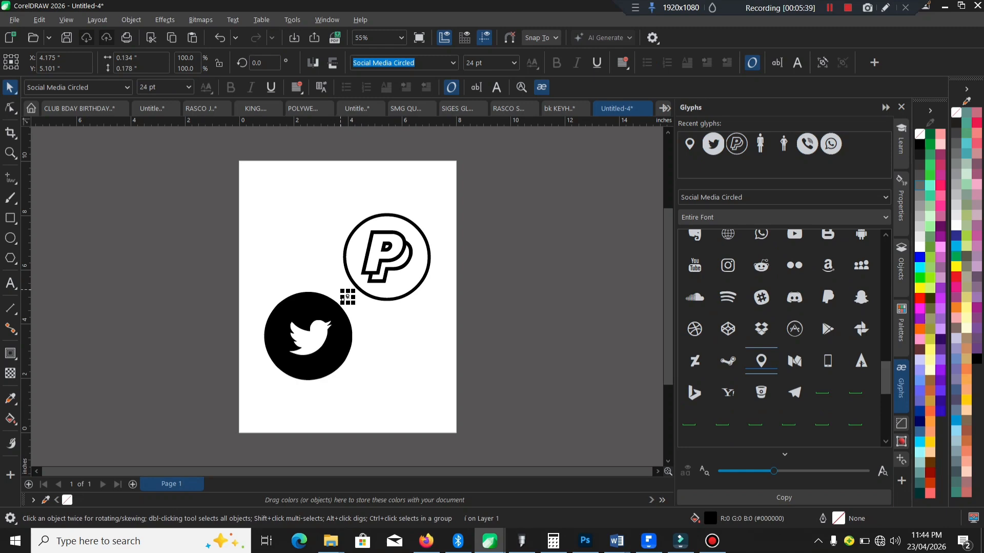
left_click_drag(342, 291, 265, 226)
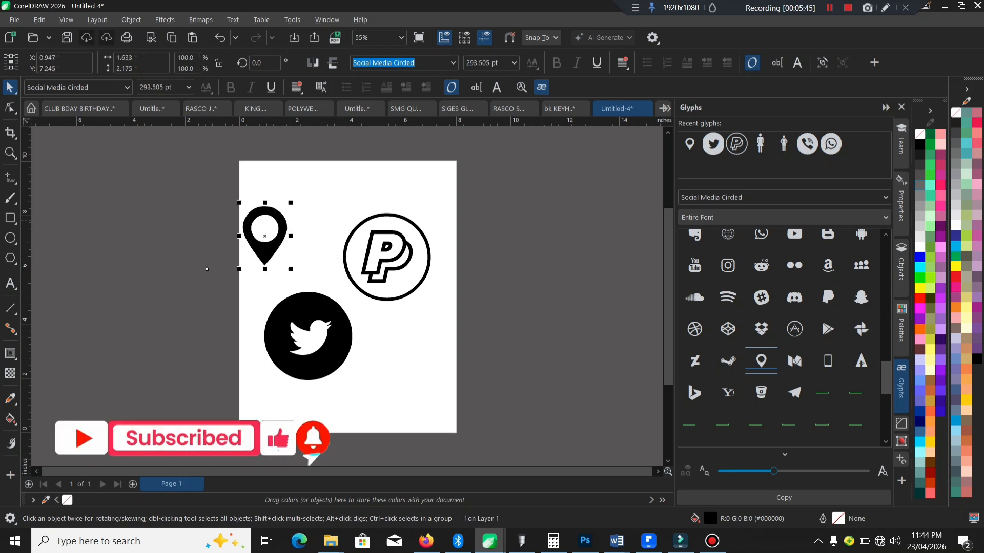
Step: Fill the location pin with red and the Twitter icon with dark navy blue
left_click(919, 298)
left_click(263, 365)
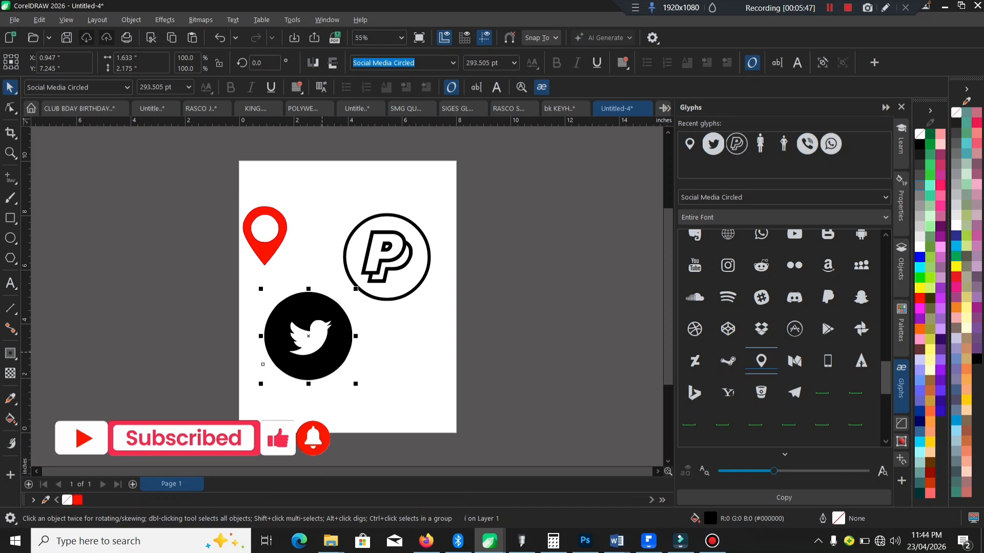
left_click(919, 421)
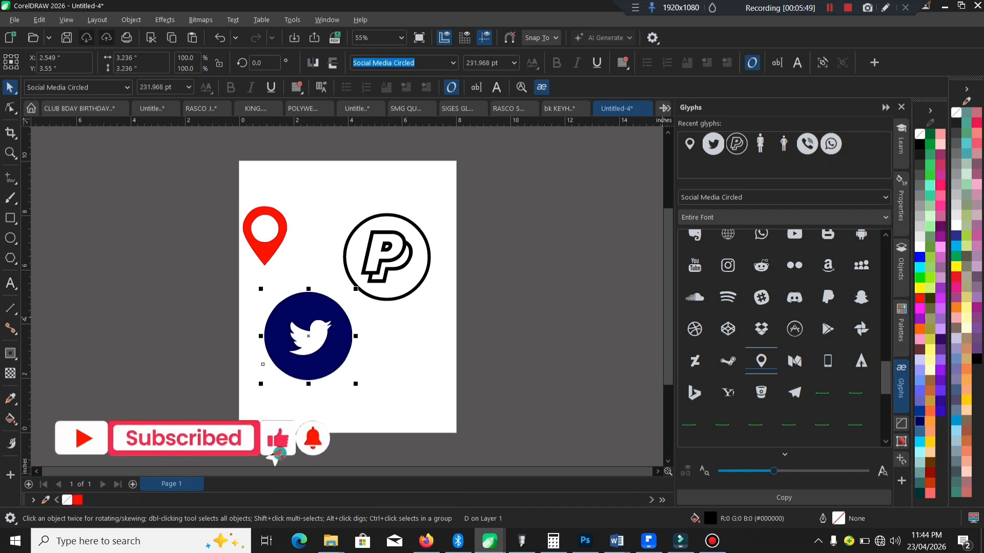
left_click(624, 301)
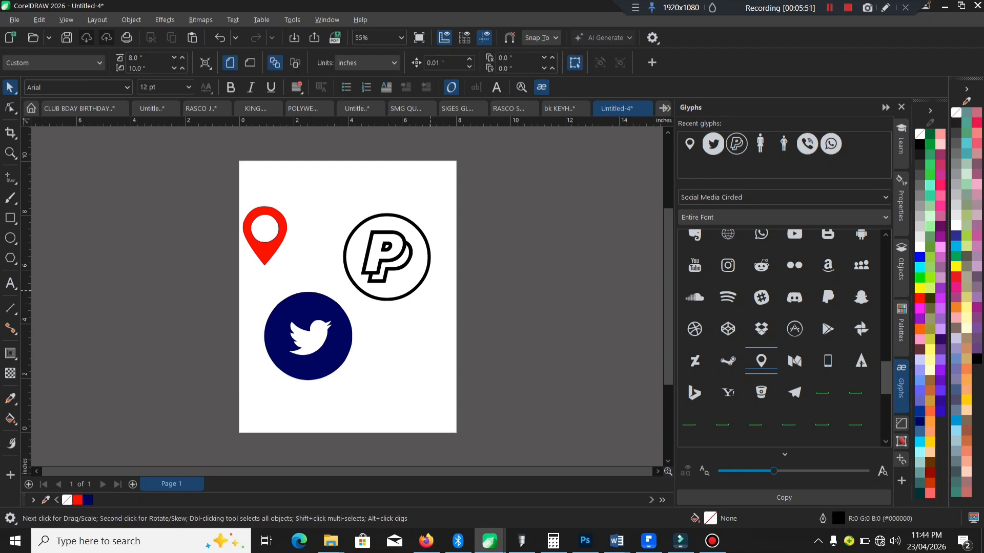
Step: Fill the PayPal icon with light cyan blue and deselect it
left_click(420, 285)
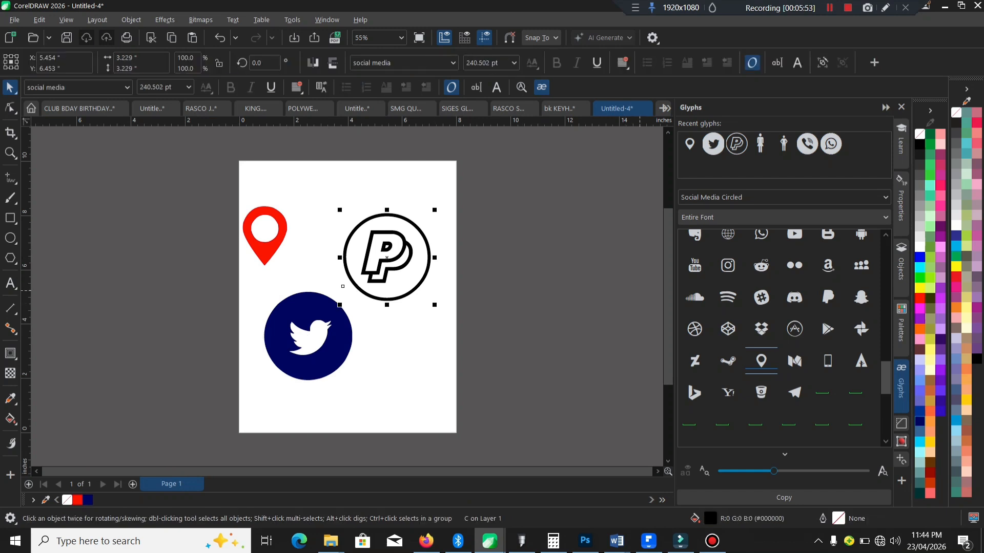
left_click(920, 432)
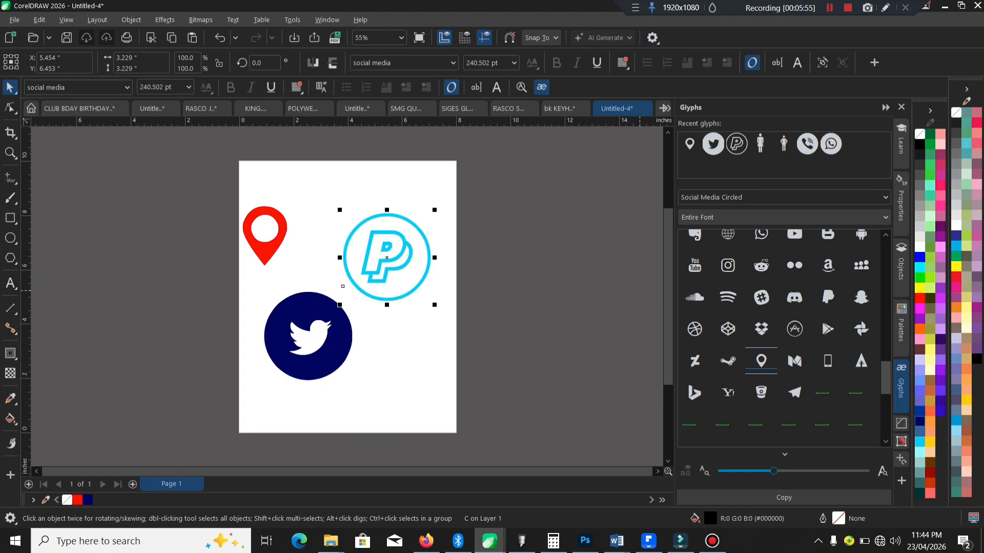
left_click(468, 279)
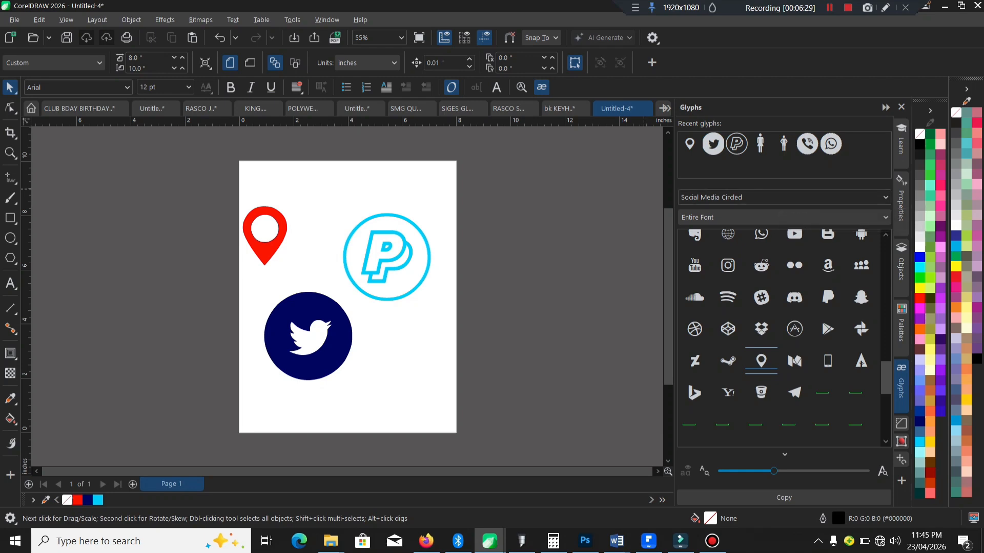
Step: Set the Glyphs docker's font to Vintage Decorative signs
left_click(233, 20)
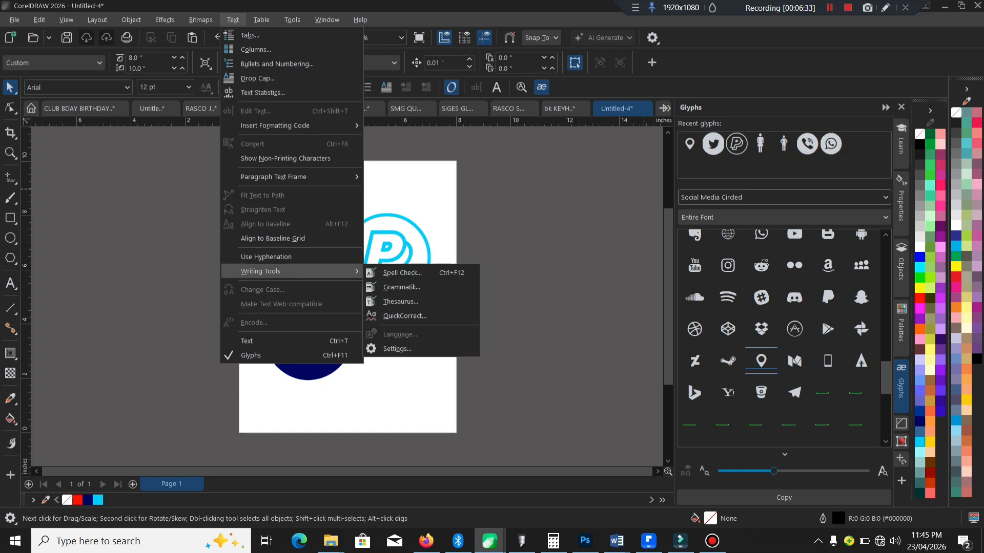
left_click(784, 197)
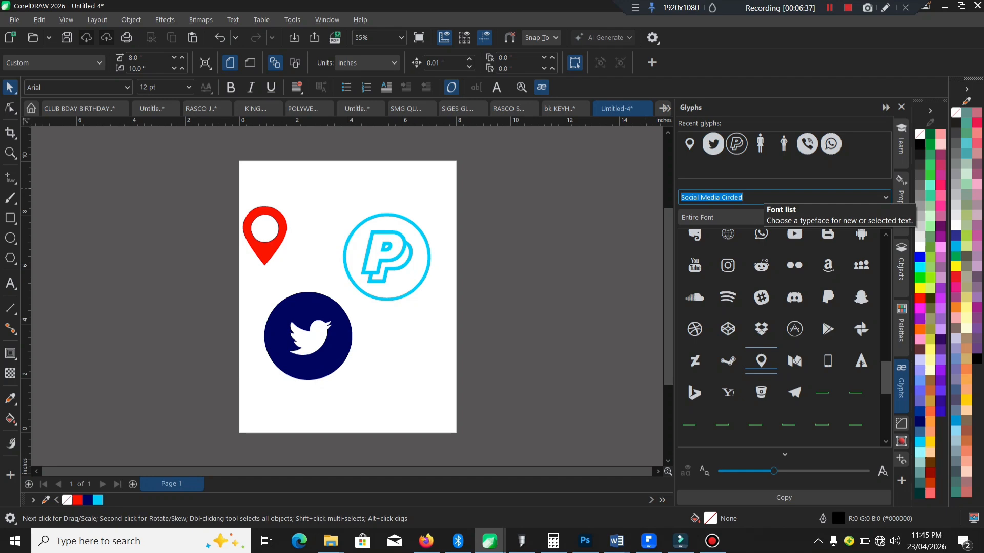
type("Ving")
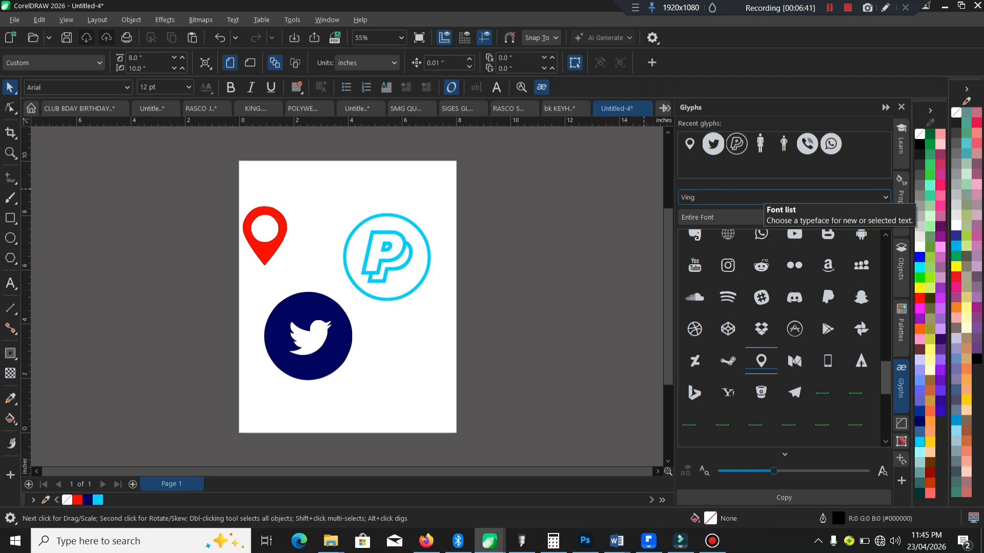
key("BackSpace")
type("tage Decorative signs")
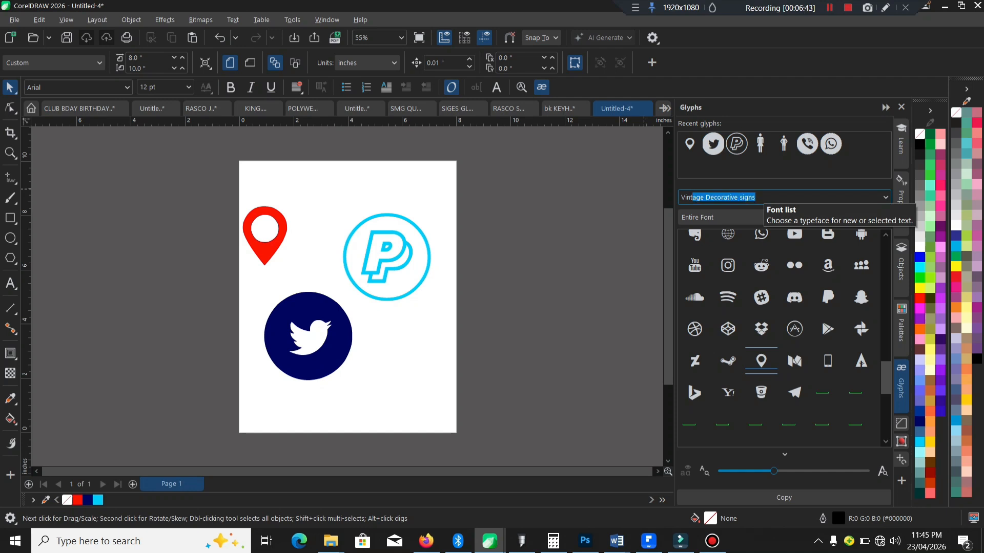
key("Return")
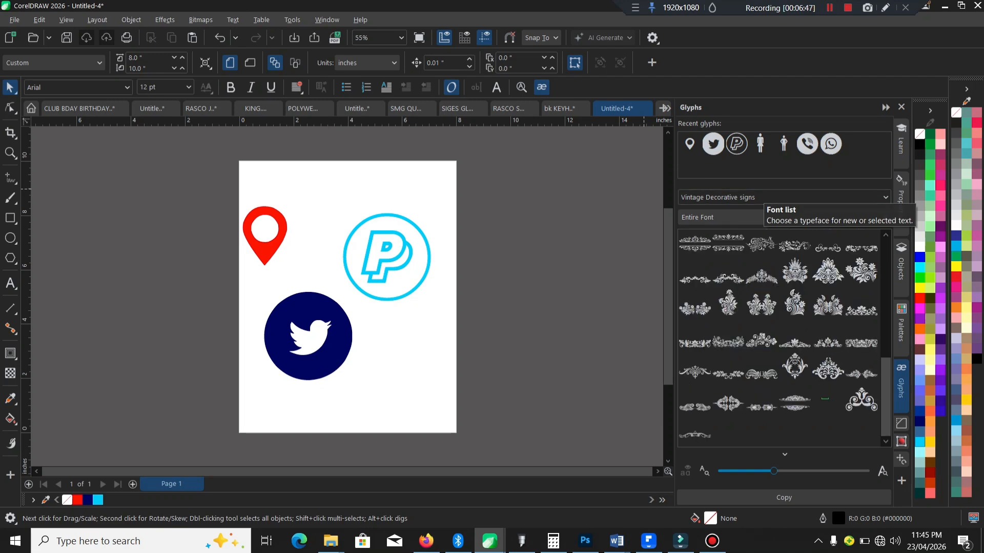
Step: Place a triangular floral ornament glyph, about 4.64 by 3.85 inches, across the page's lower right edge and fill it with dark blue (#003399)
left_click_drag(828, 272, 497, 304)
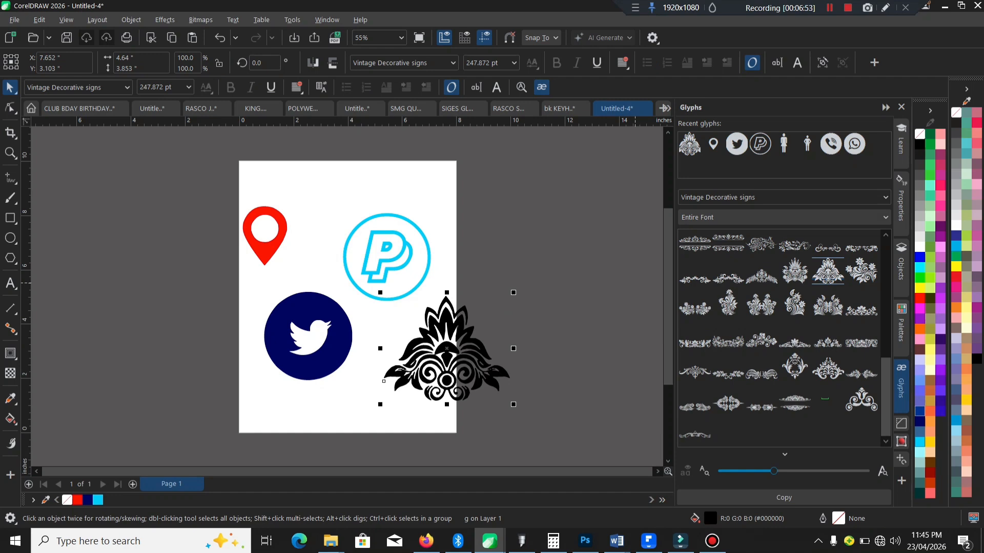
left_click(920, 411)
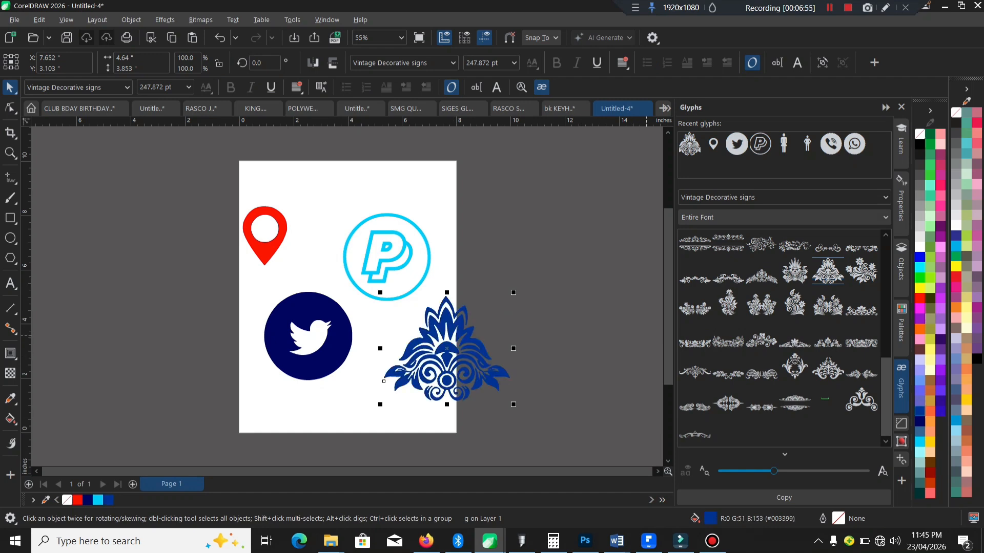
Step: Switch the Glyphs docker's font to frames
left_click(767, 198)
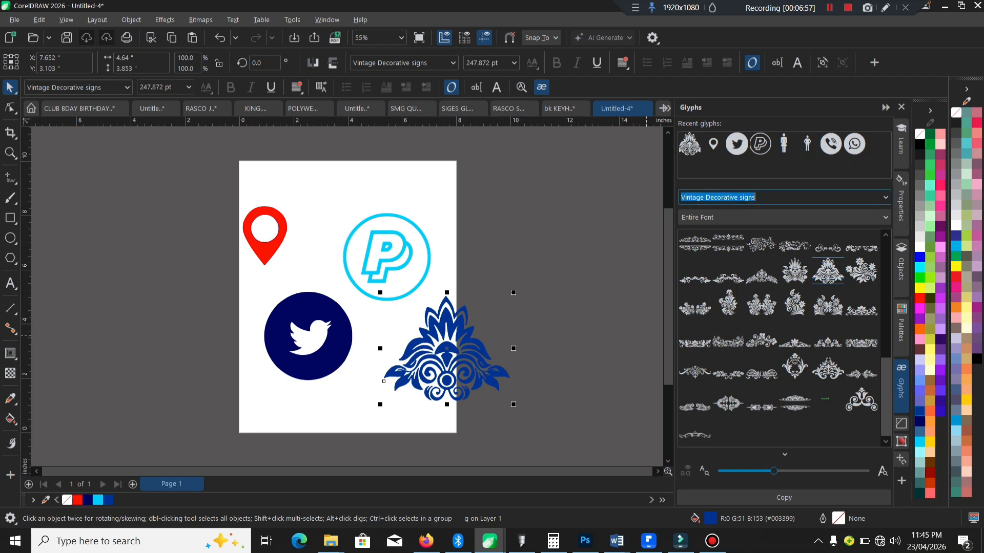
type("frames")
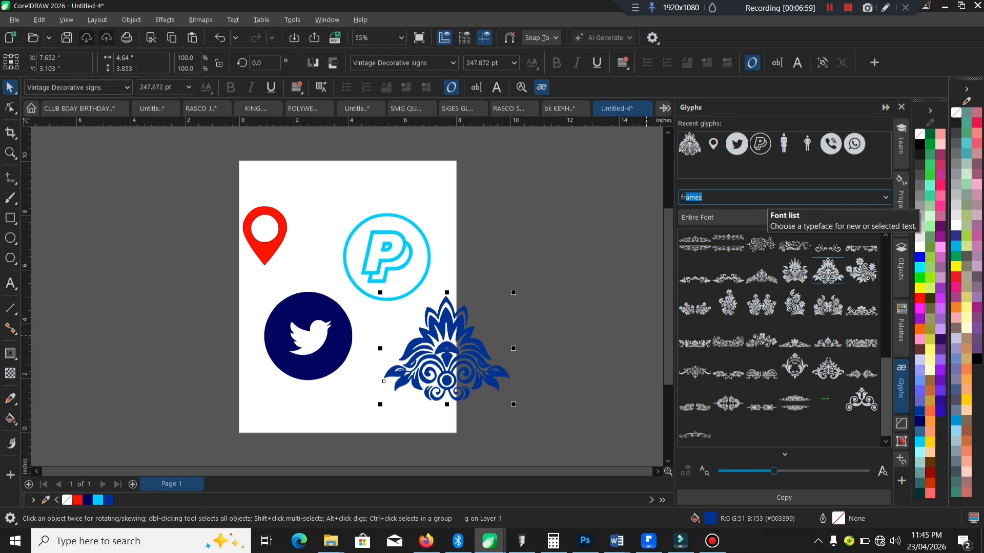